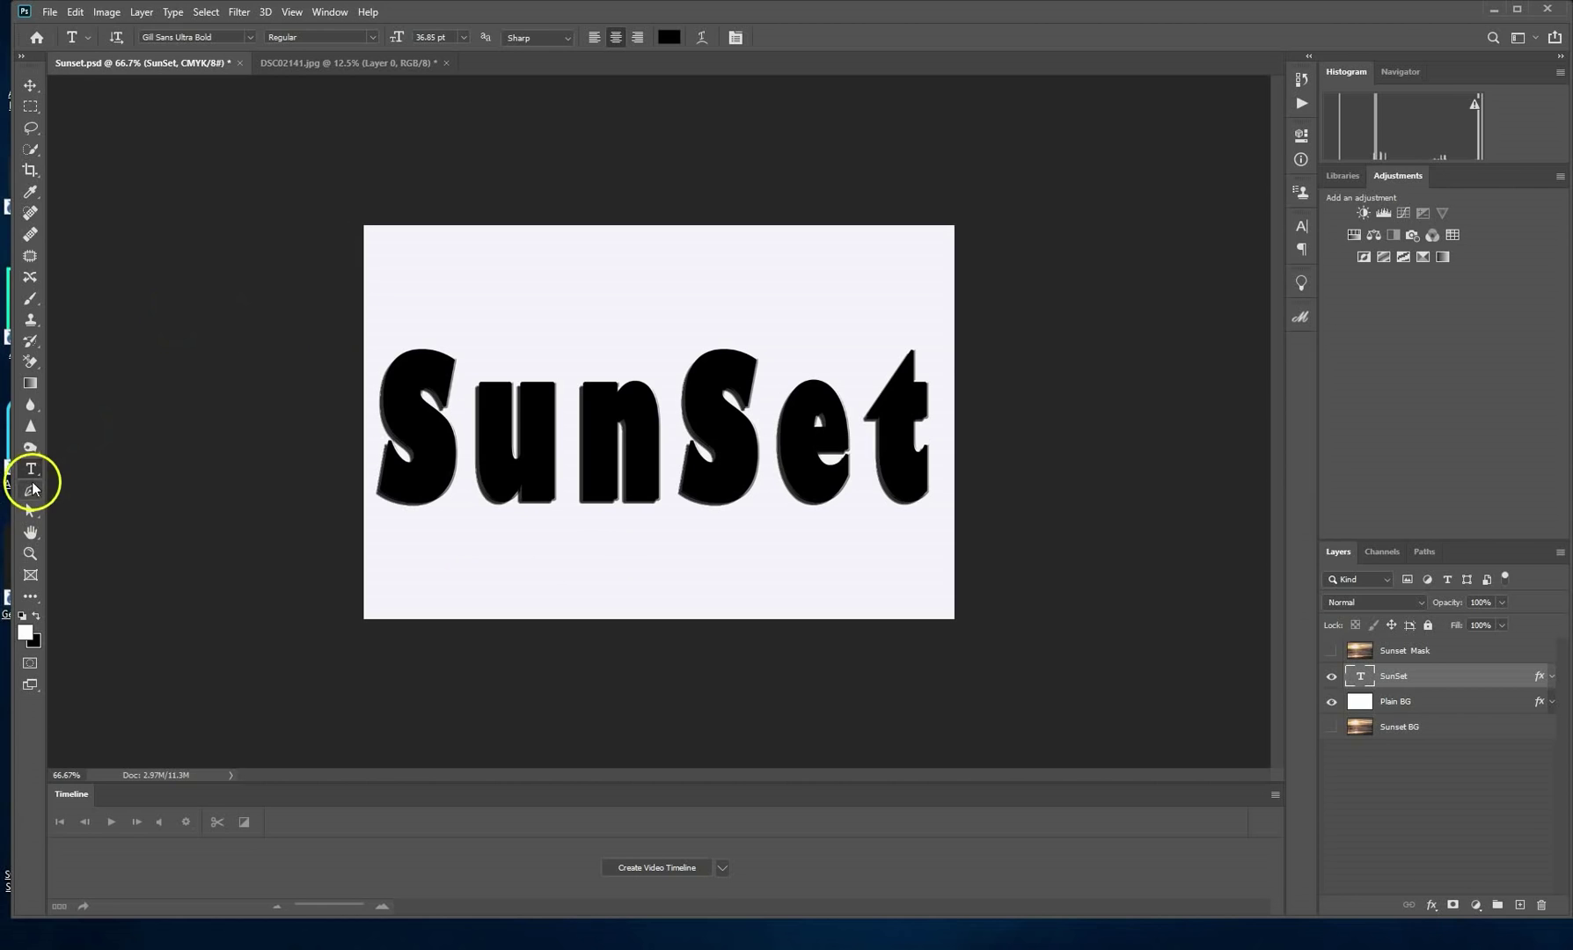
{"action": "left_click", "coordinate": [32, 469]}
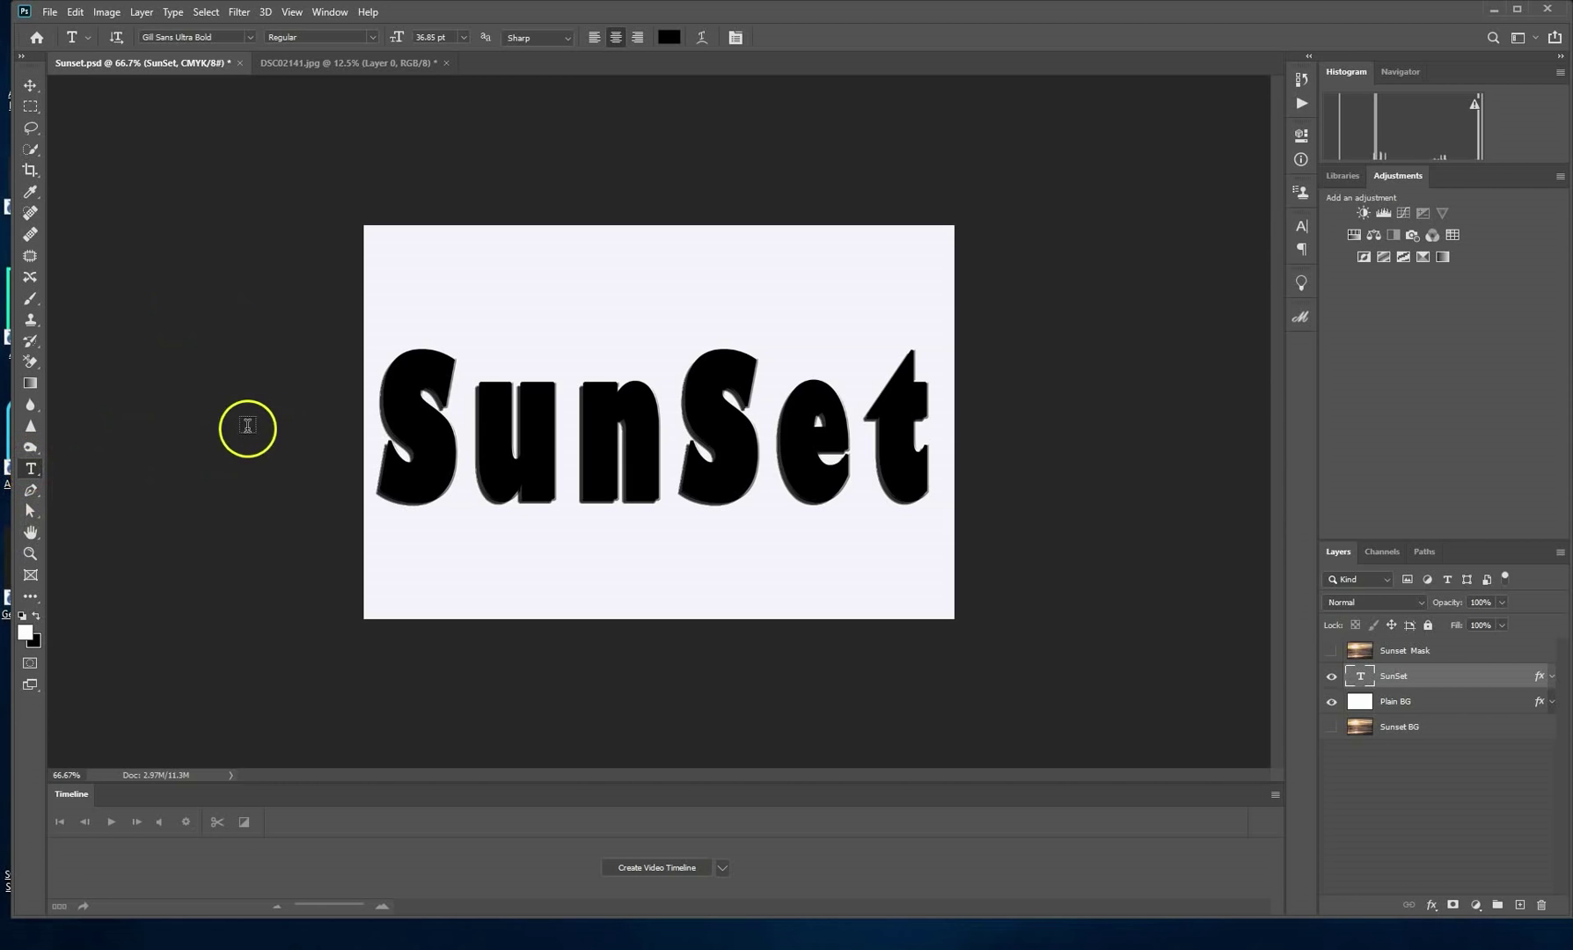
{"action": "left_click_drag", "start_coordinate": [391, 445], "coordinate": [913, 445]}
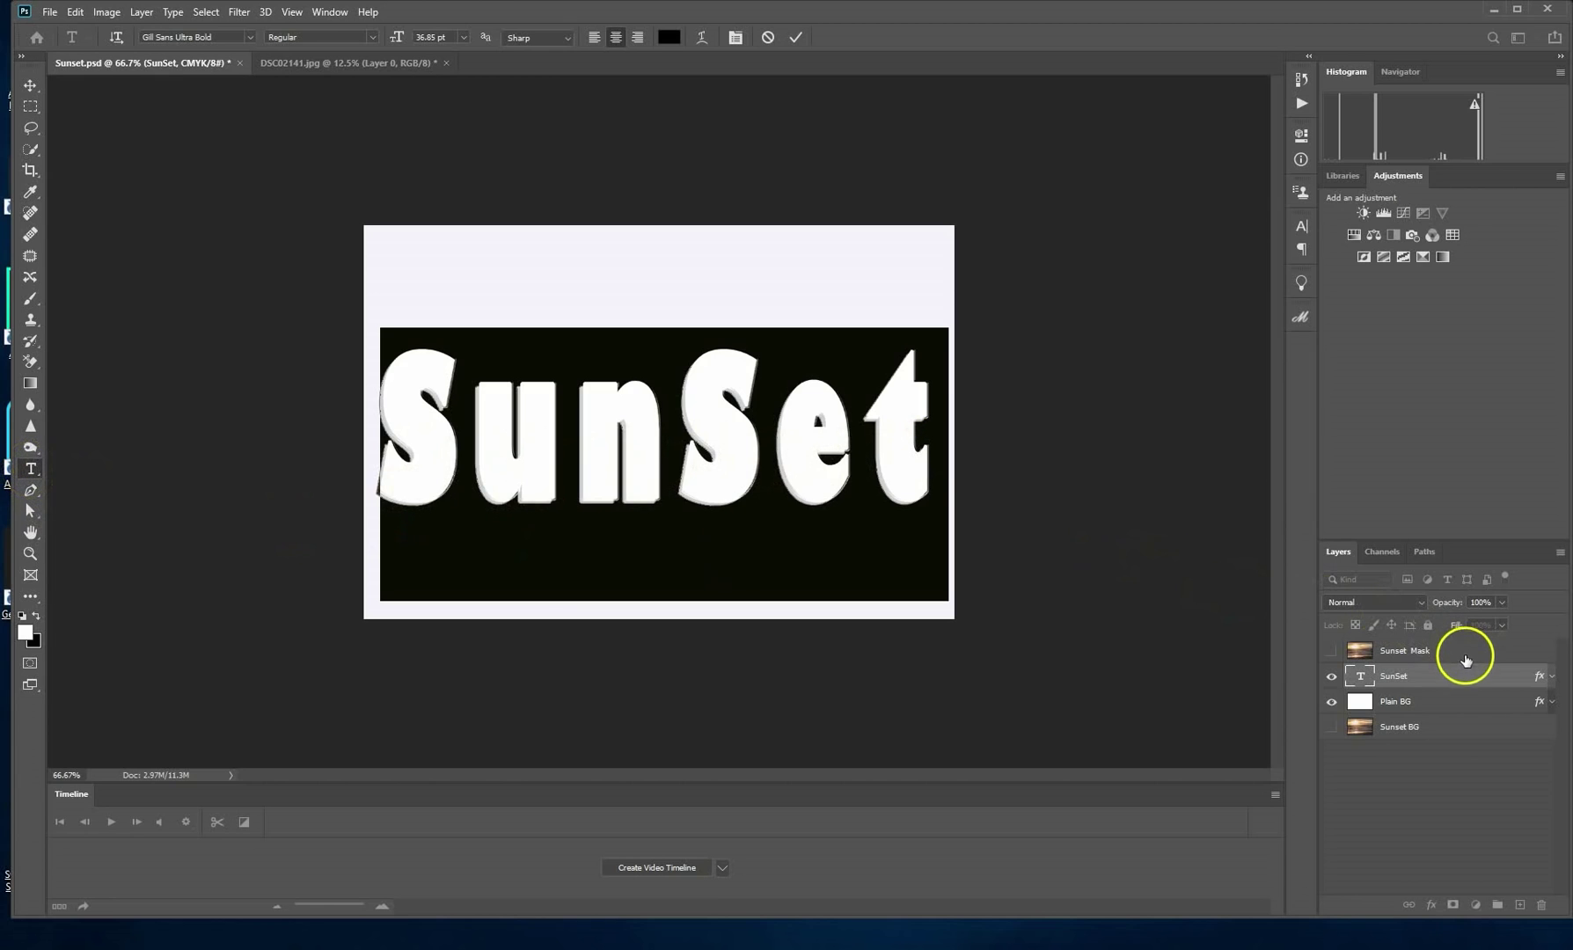
{"action": "left_click", "coordinate": [1468, 677]}
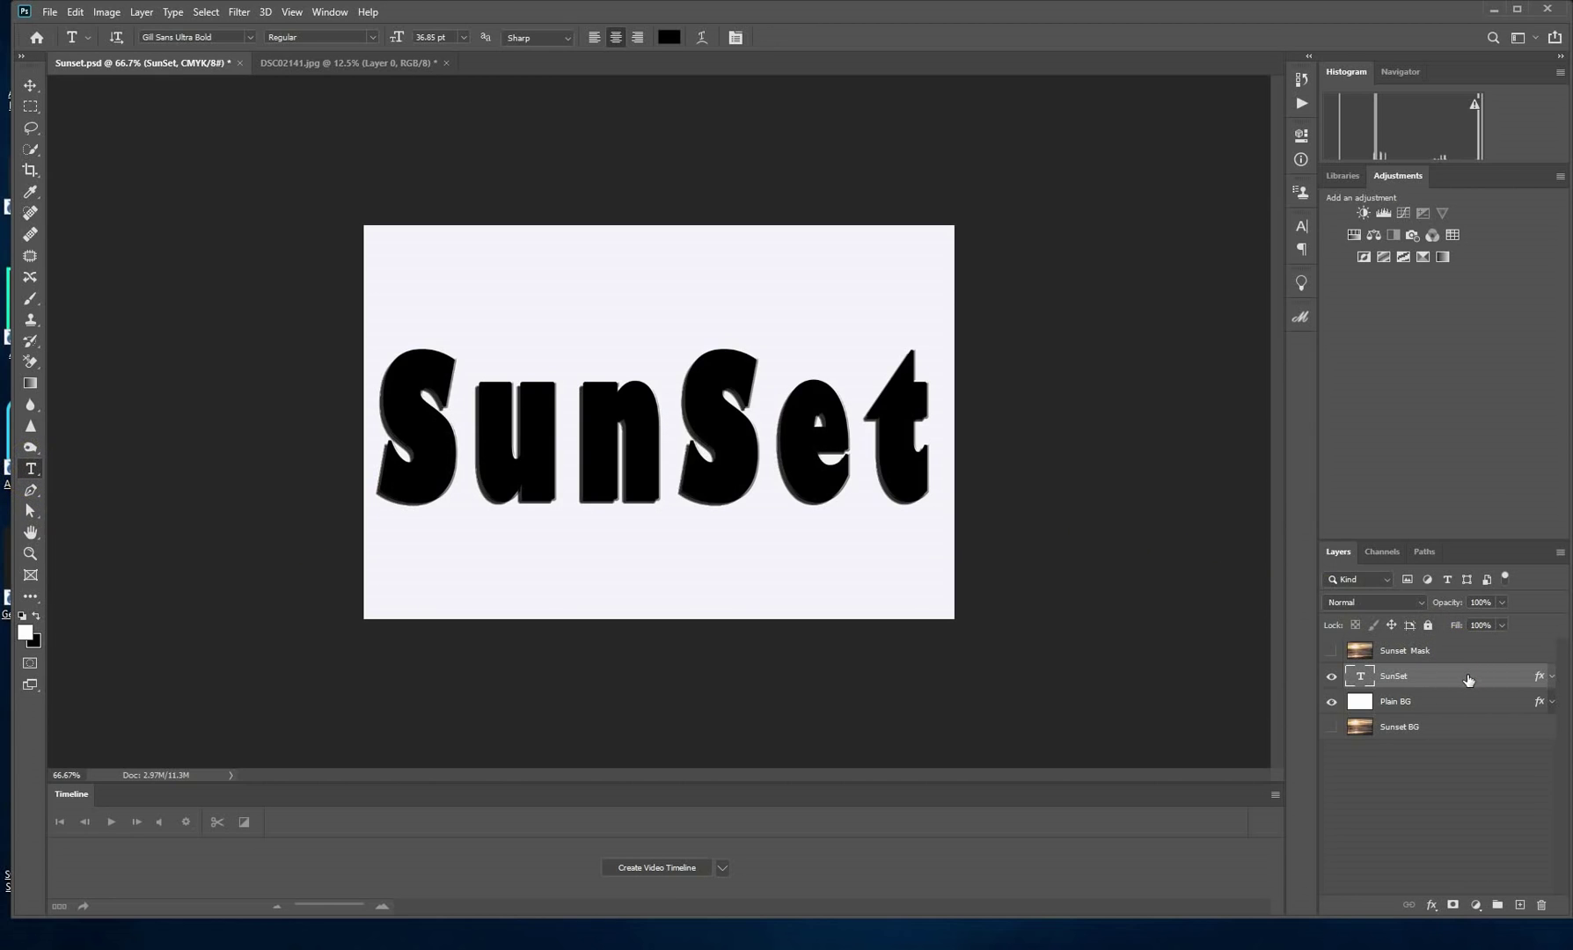
{"action": "left_click", "coordinate": [1469, 678]}
{"action": "left_click", "coordinate": [1332, 702]}
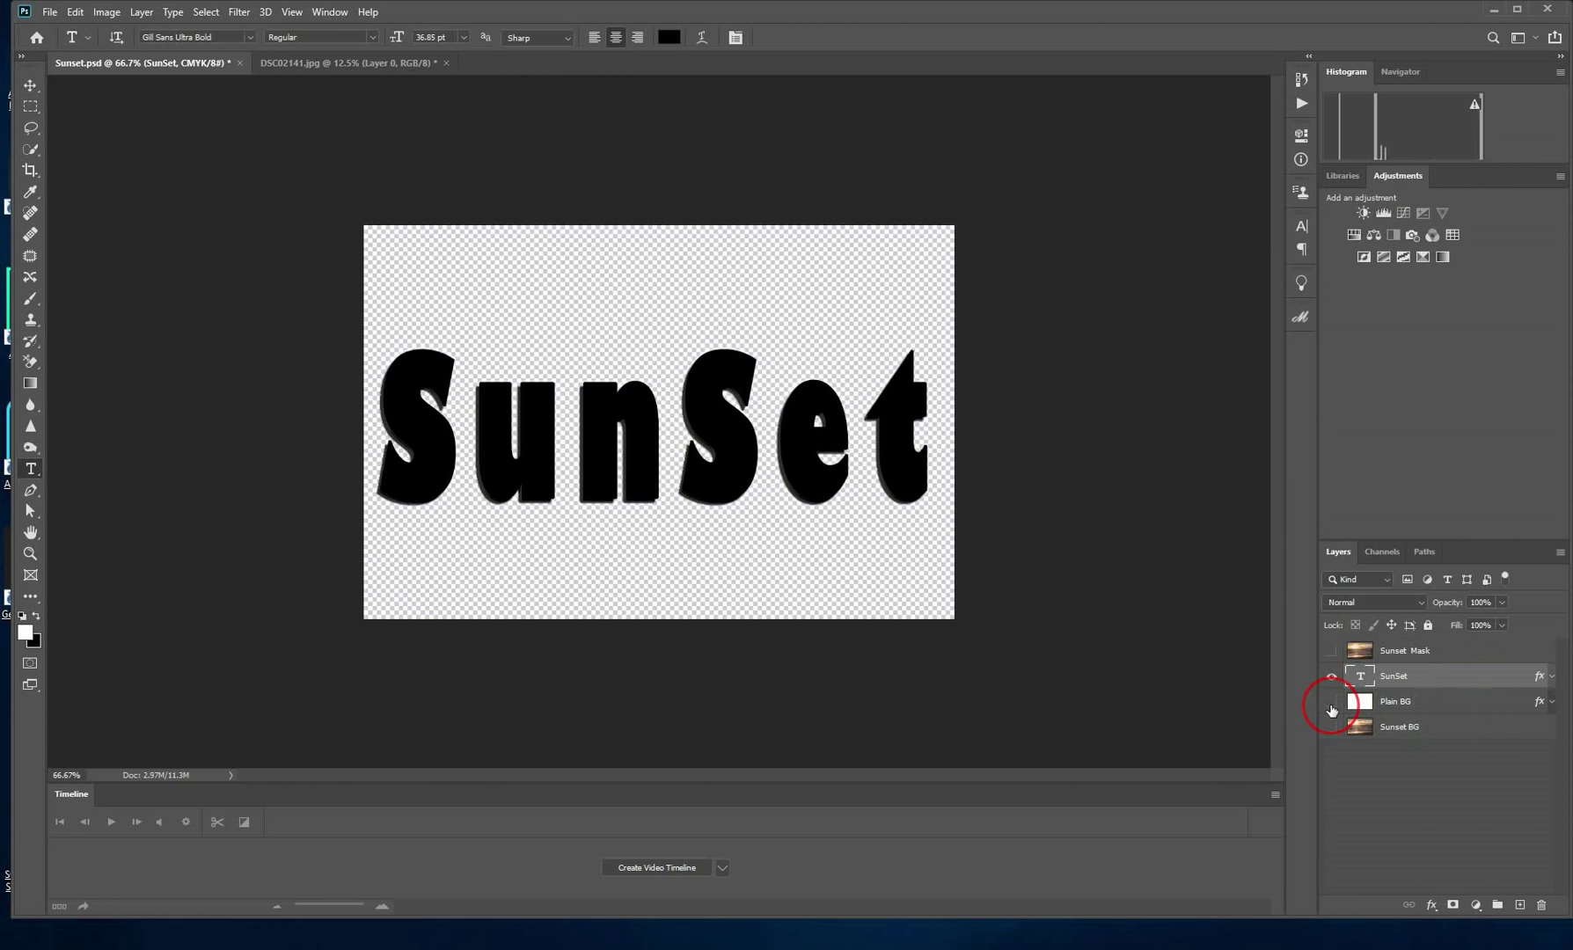
{"action": "left_click", "coordinate": [1332, 703]}
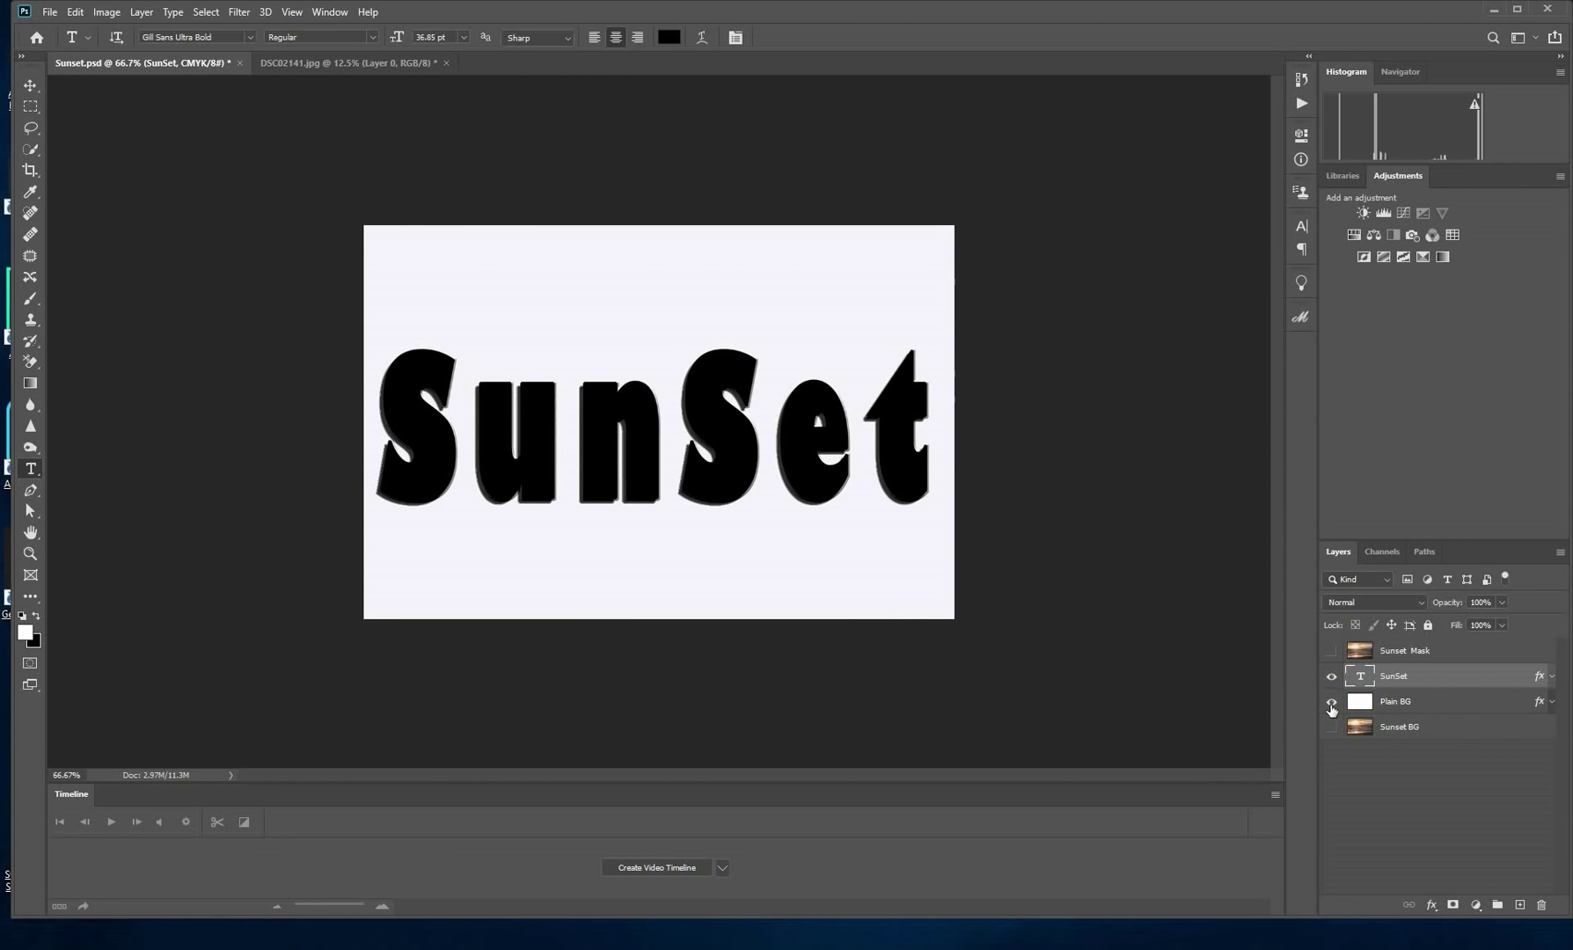
Open the SunSet layer's Layer Style to its Bevel & Emboss options: Outer Bevel, Chisel Hard, 126% depth, Up.
{"action": "left_click", "coordinate": [1512, 679]}
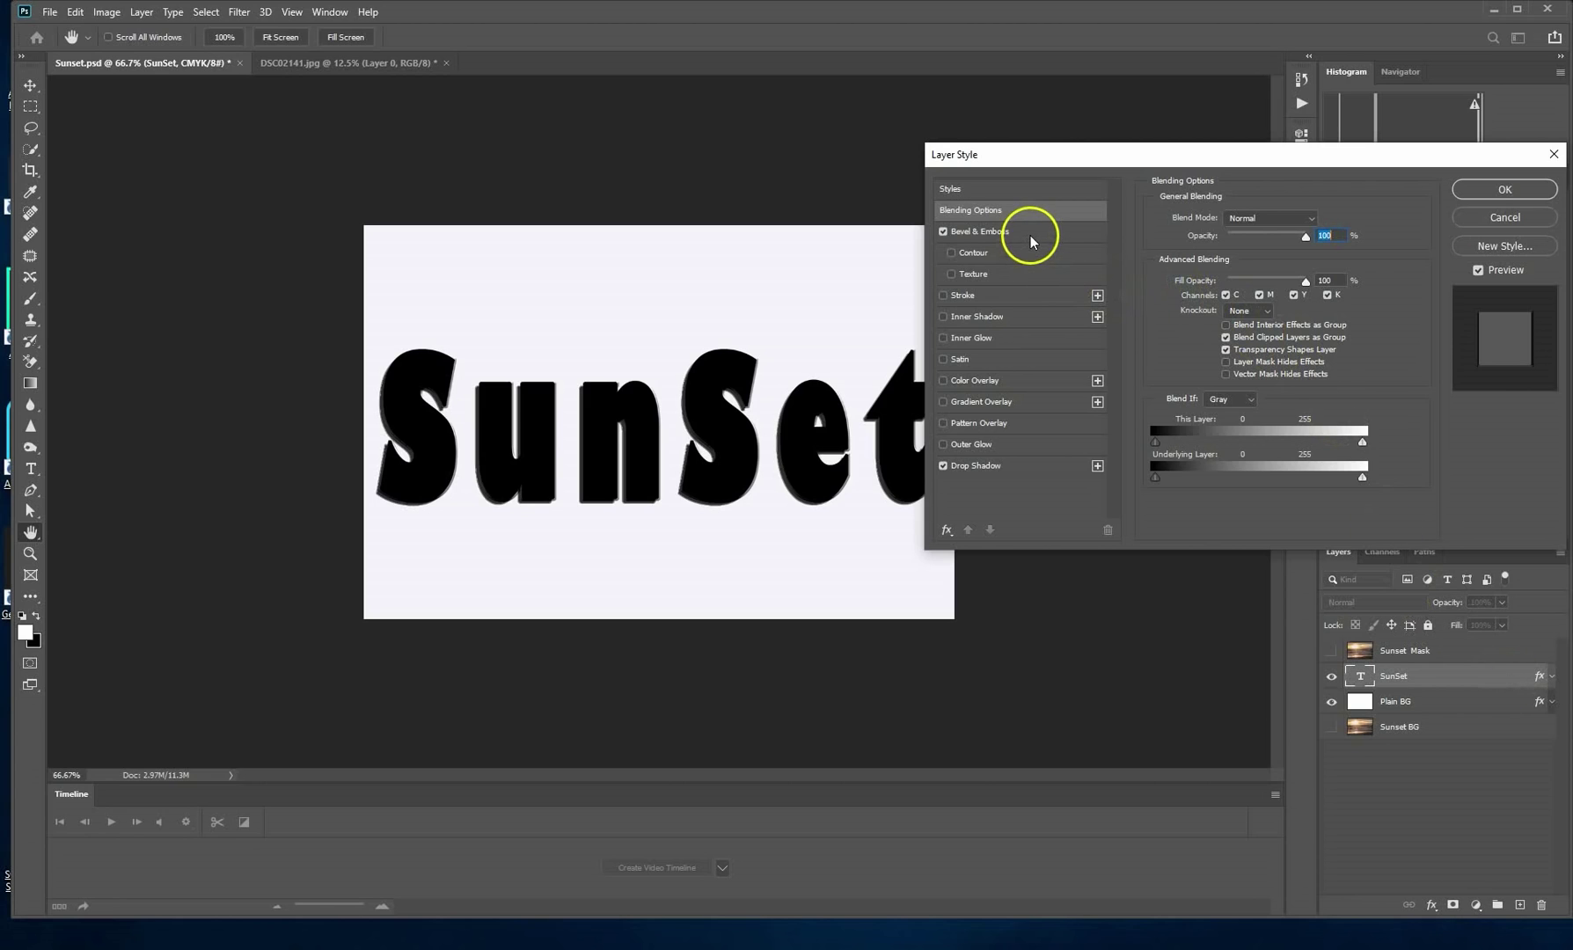
{"action": "left_click", "coordinate": [1045, 491]}
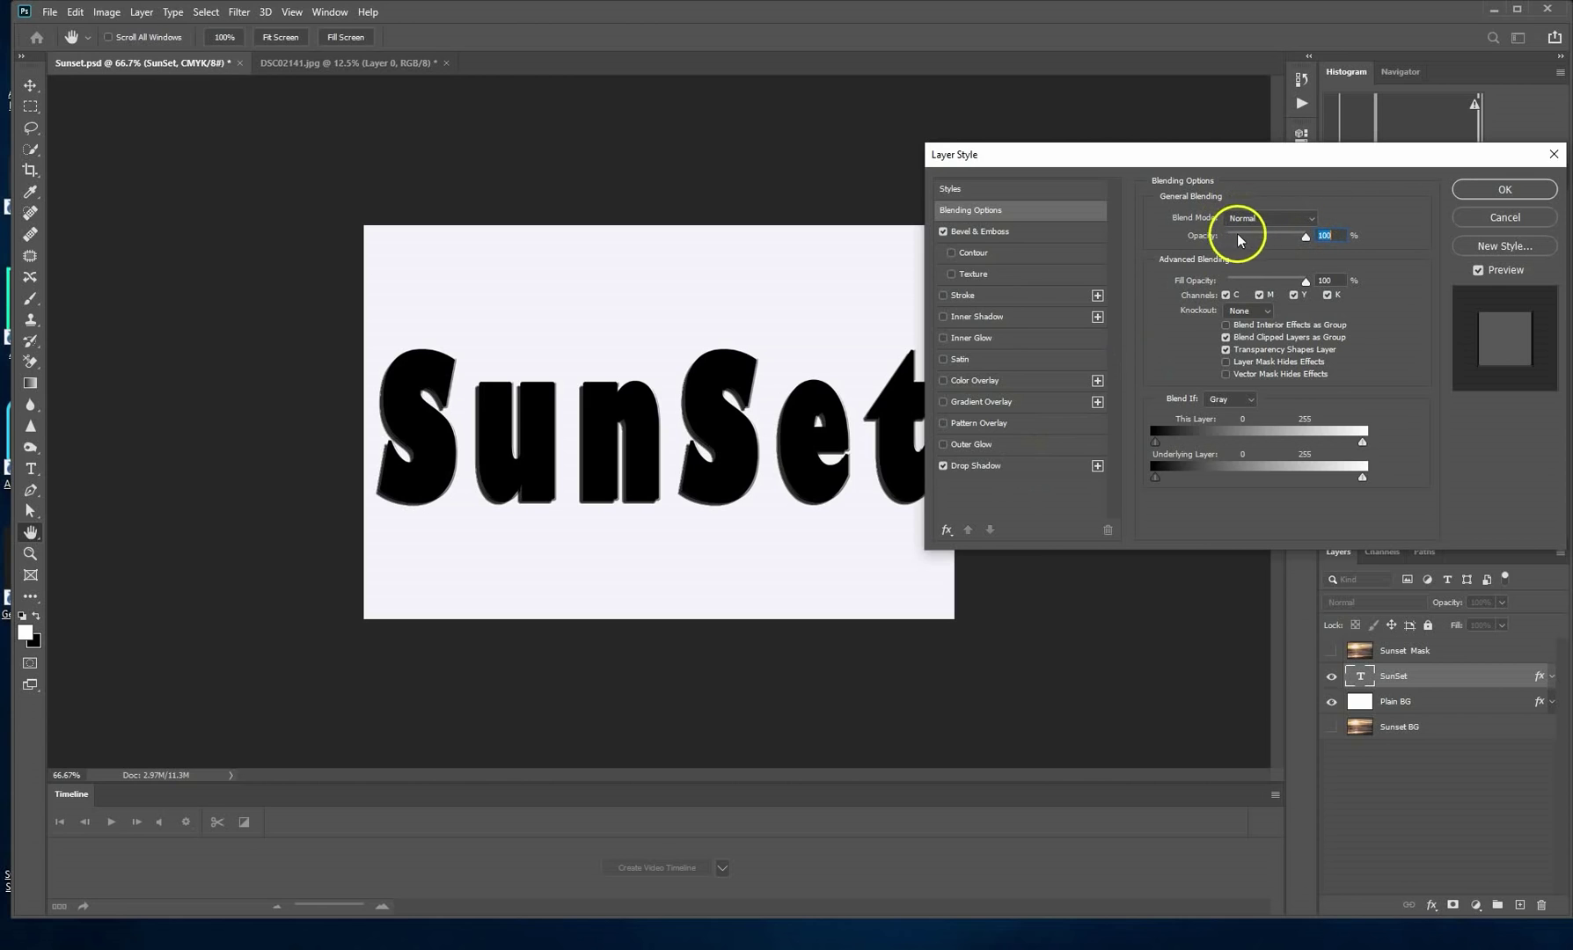
{"action": "left_click", "coordinate": [1327, 236]}
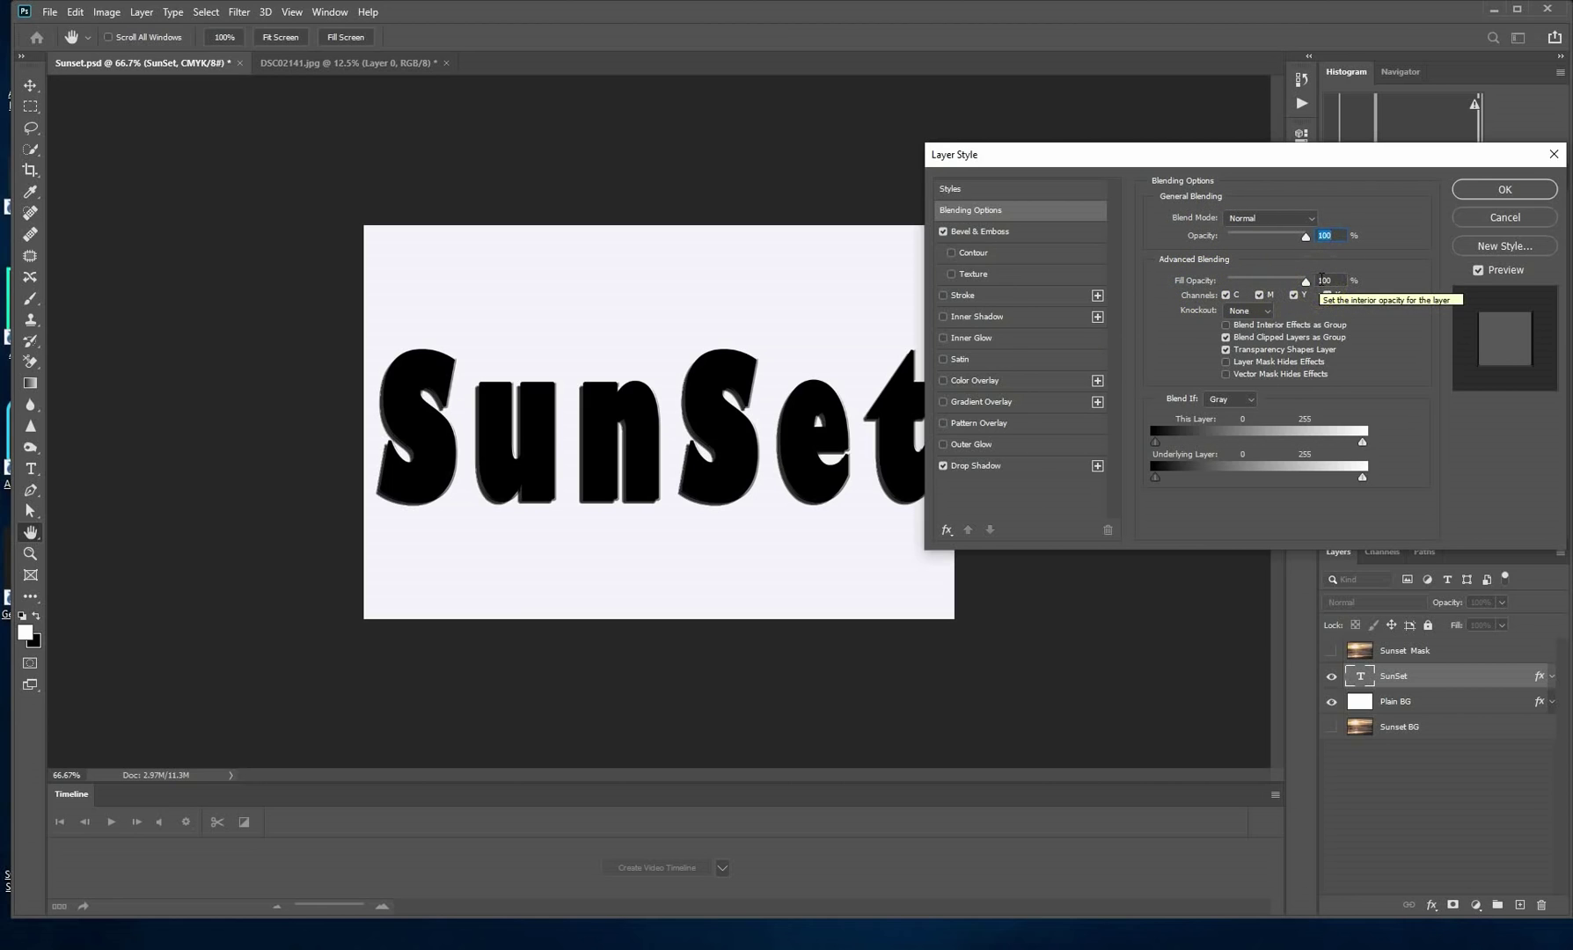
{"action": "left_click", "coordinate": [1031, 232]}
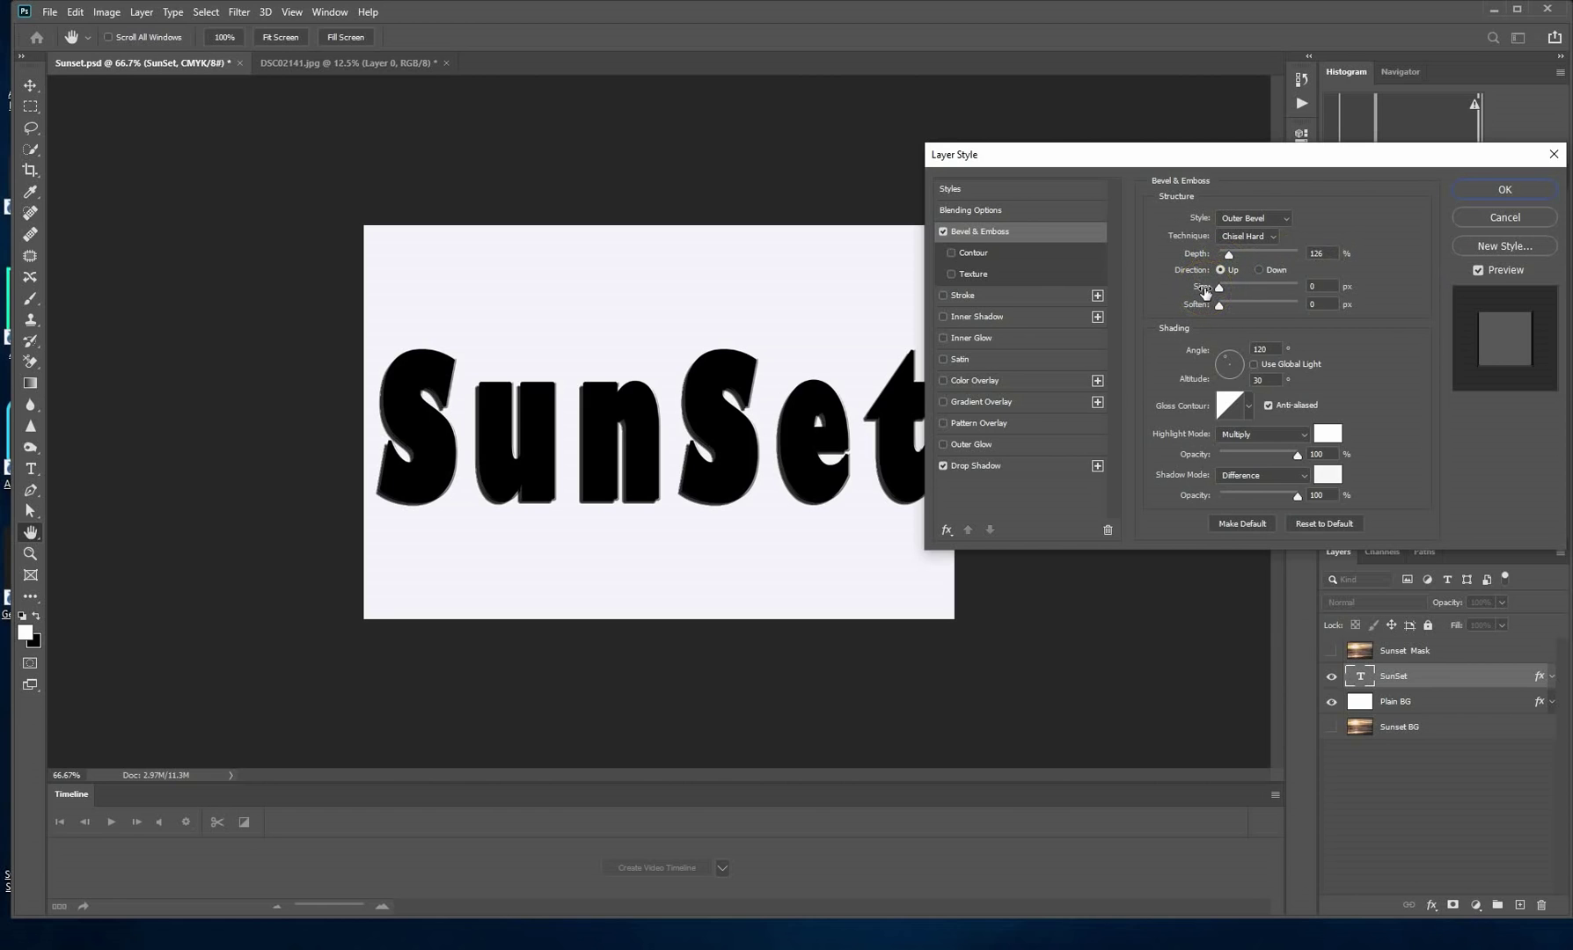
{"action": "left_click", "coordinate": [1313, 287]}
{"action": "left_click", "coordinate": [1202, 308]}
{"action": "left_click", "coordinate": [1311, 303]}
{"action": "left_click", "coordinate": [1311, 305]}
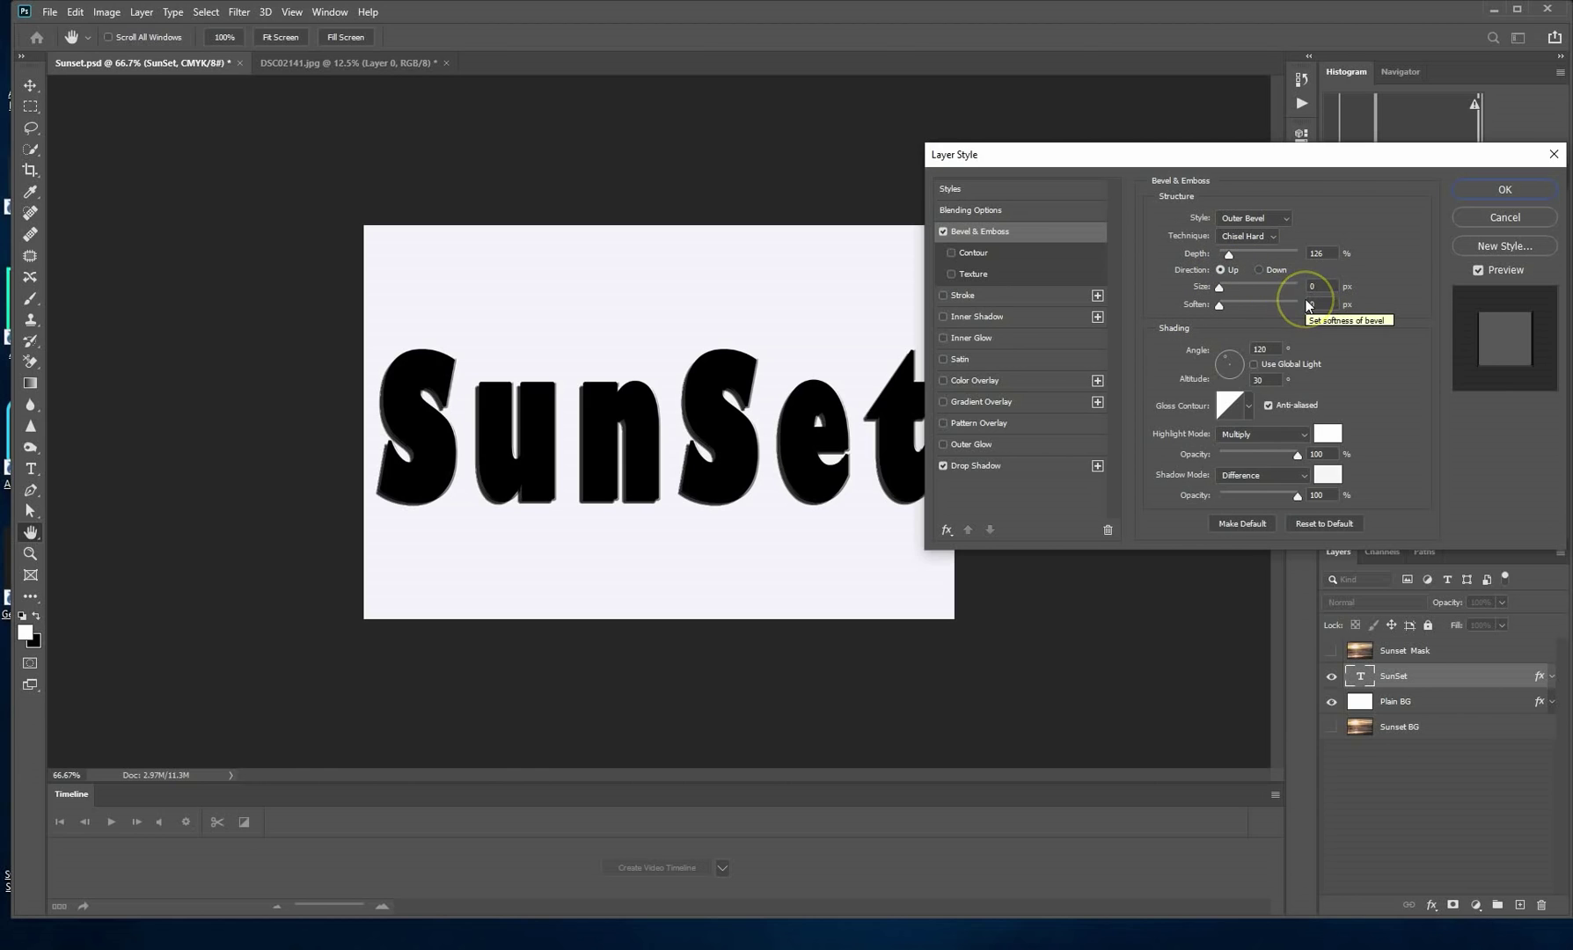
{"action": "left_click", "coordinate": [1268, 406]}
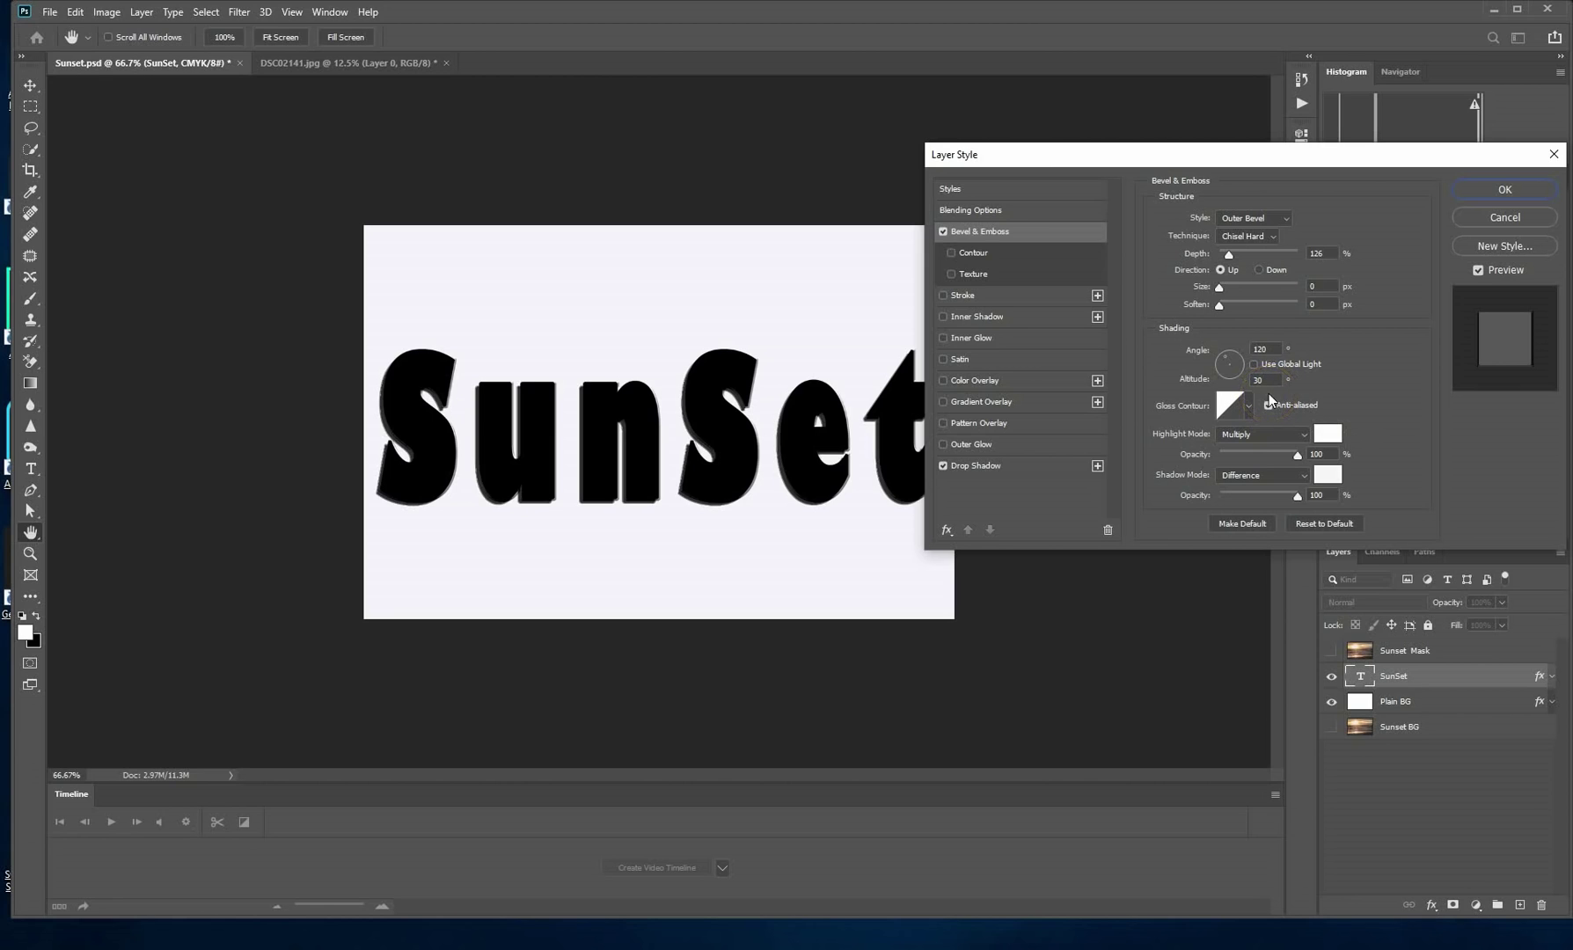
{"action": "left_click", "coordinate": [1268, 403]}
{"action": "left_click", "coordinate": [1254, 363]}
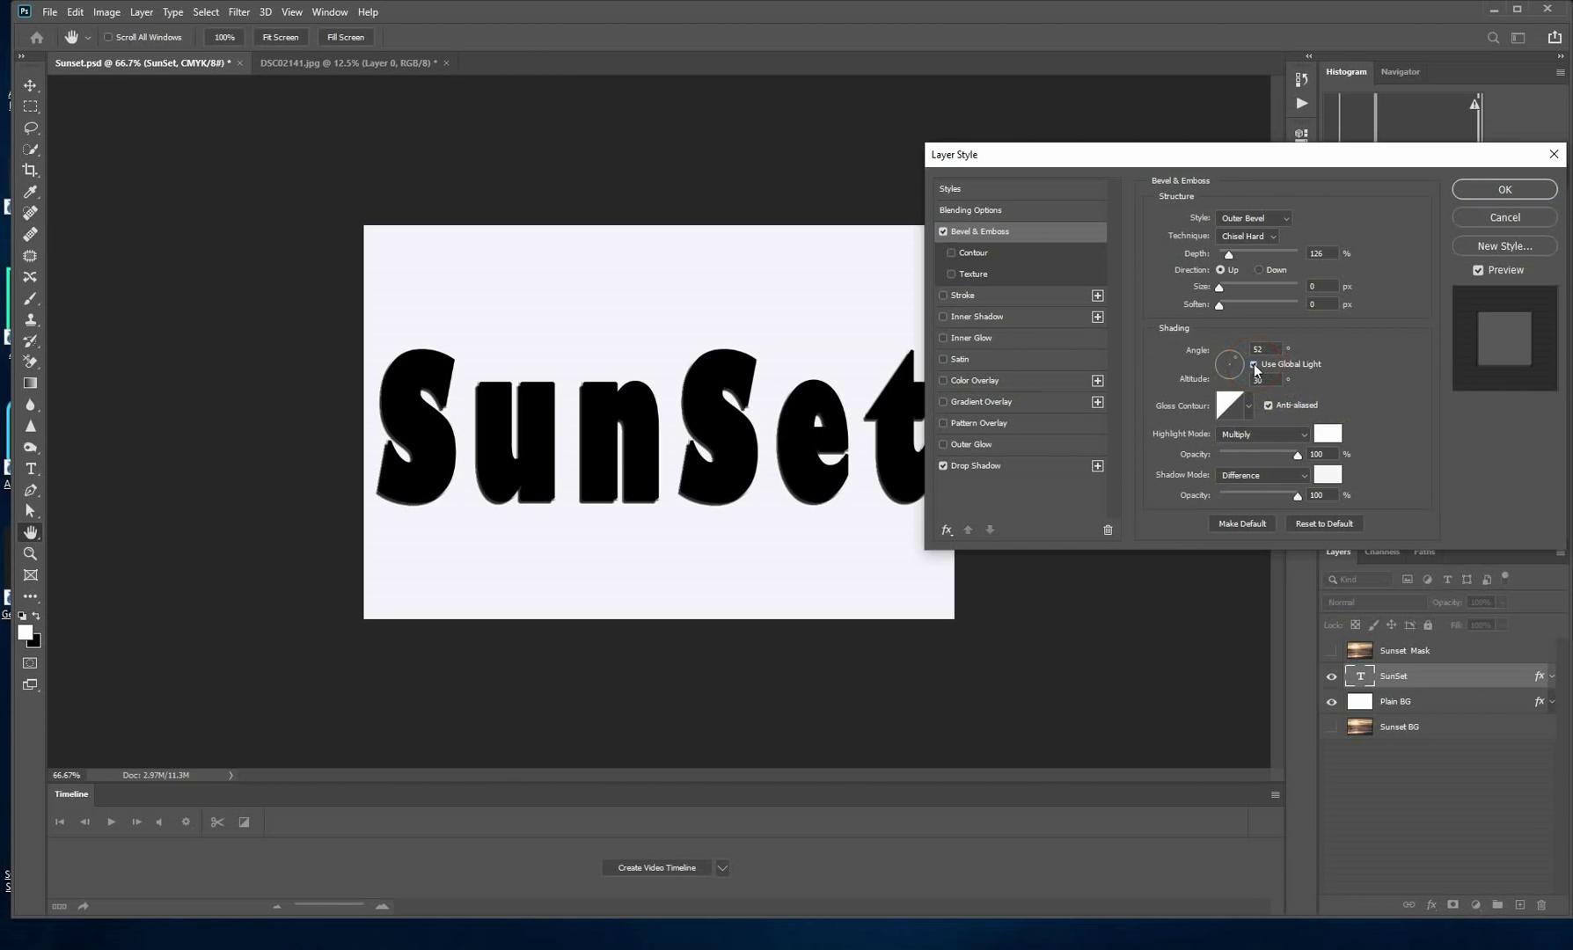
{"action": "left_click", "coordinate": [1255, 364]}
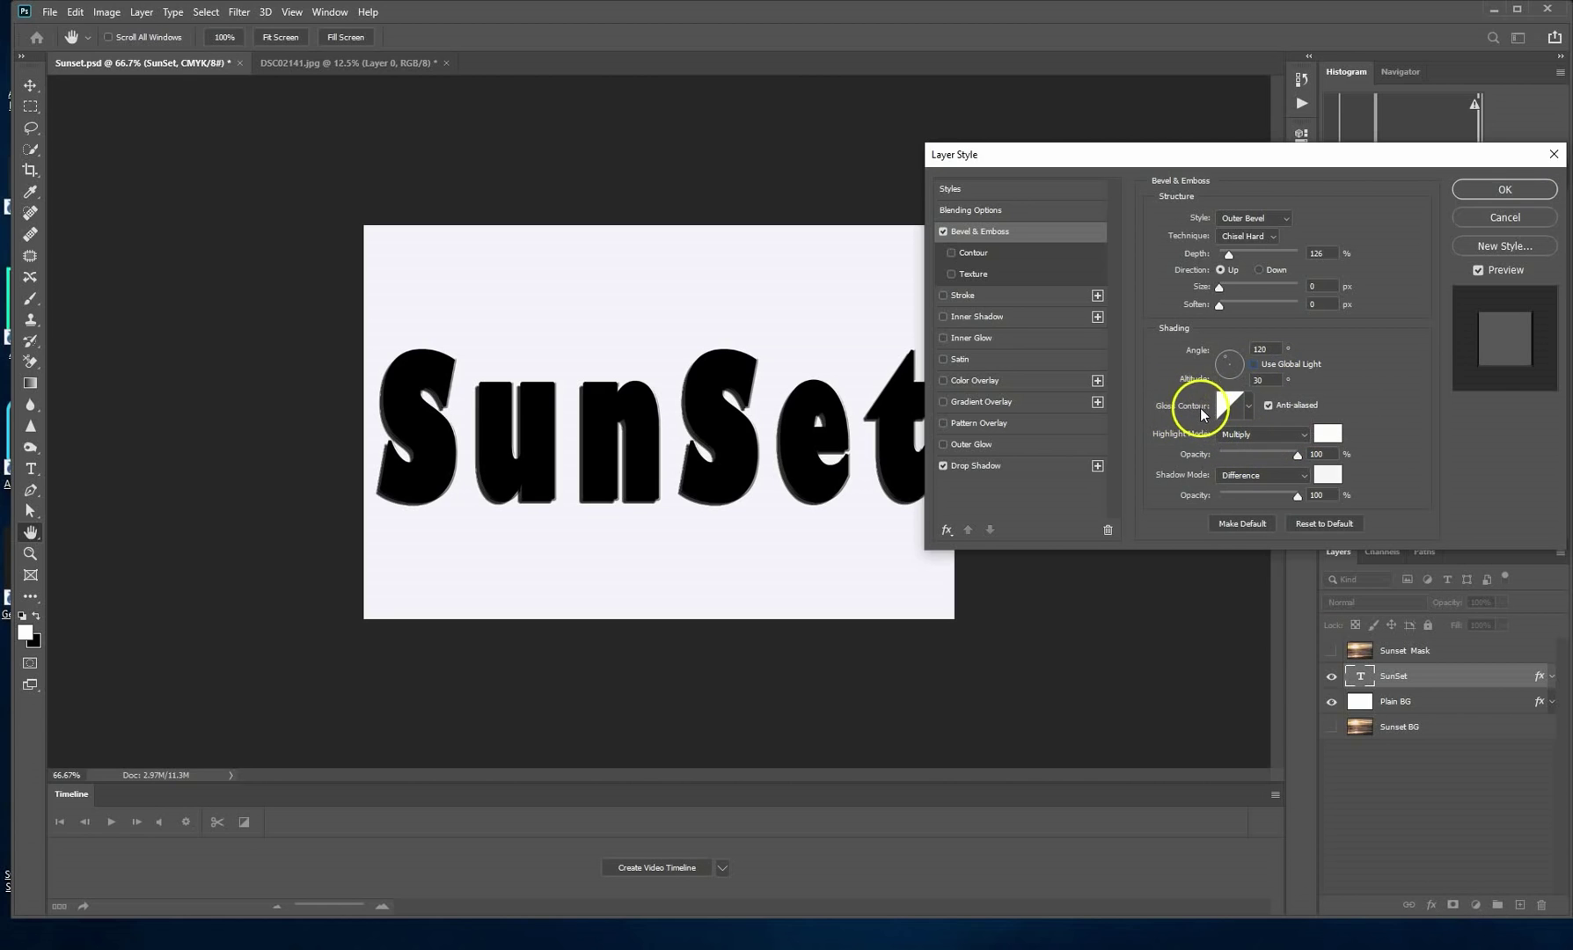
{"action": "left_click", "coordinate": [1251, 405]}
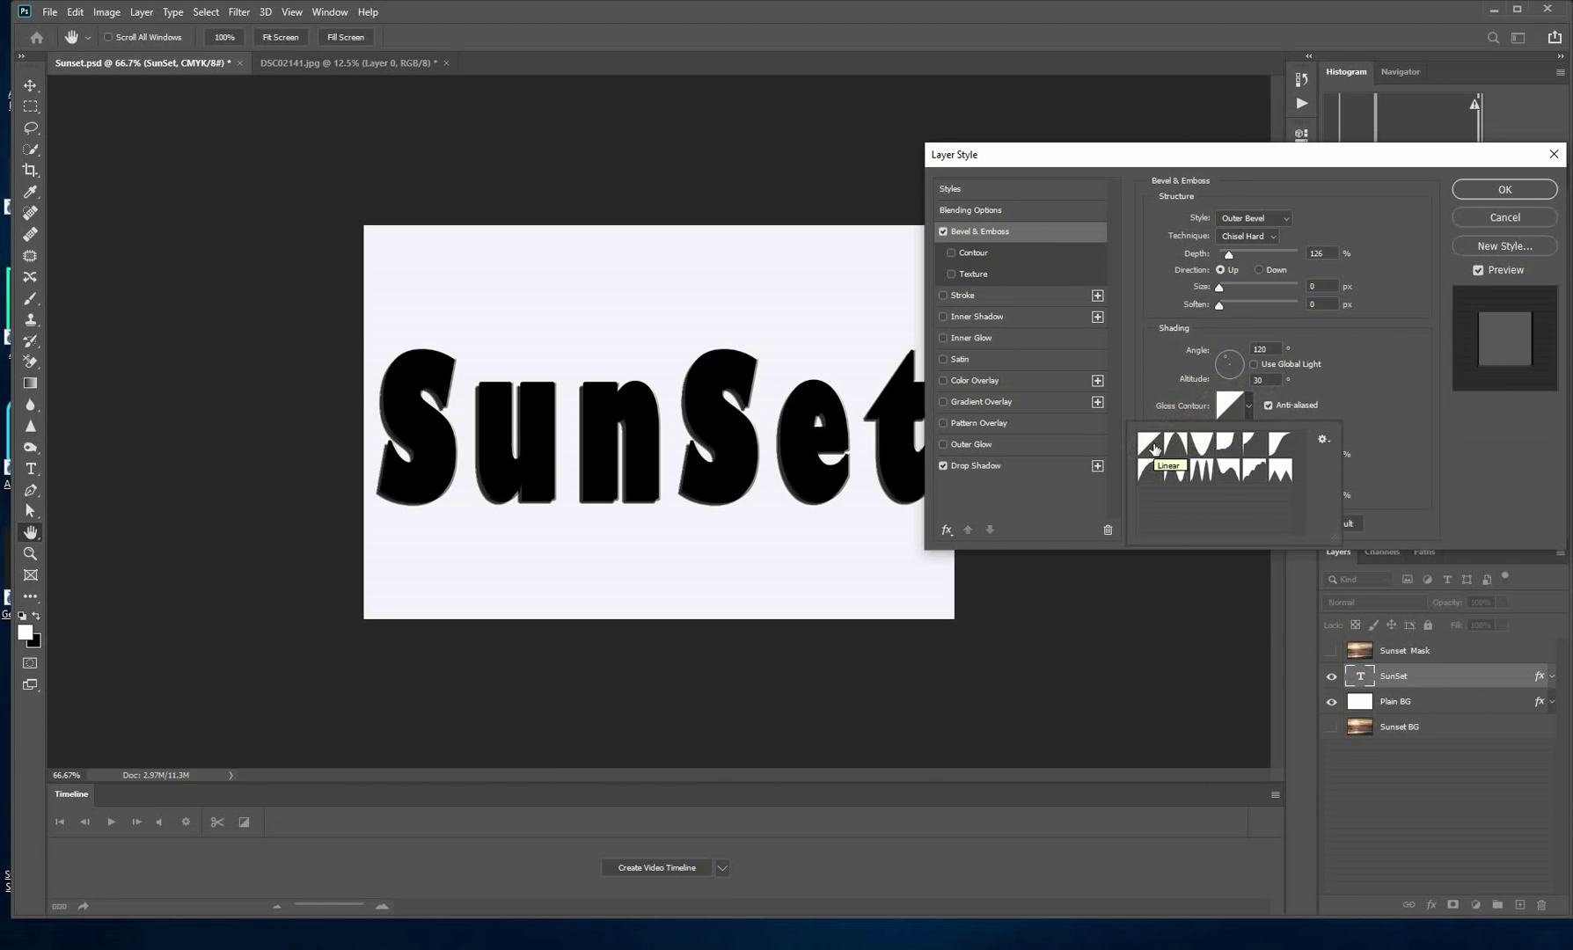
{"action": "left_click", "coordinate": [1251, 407]}
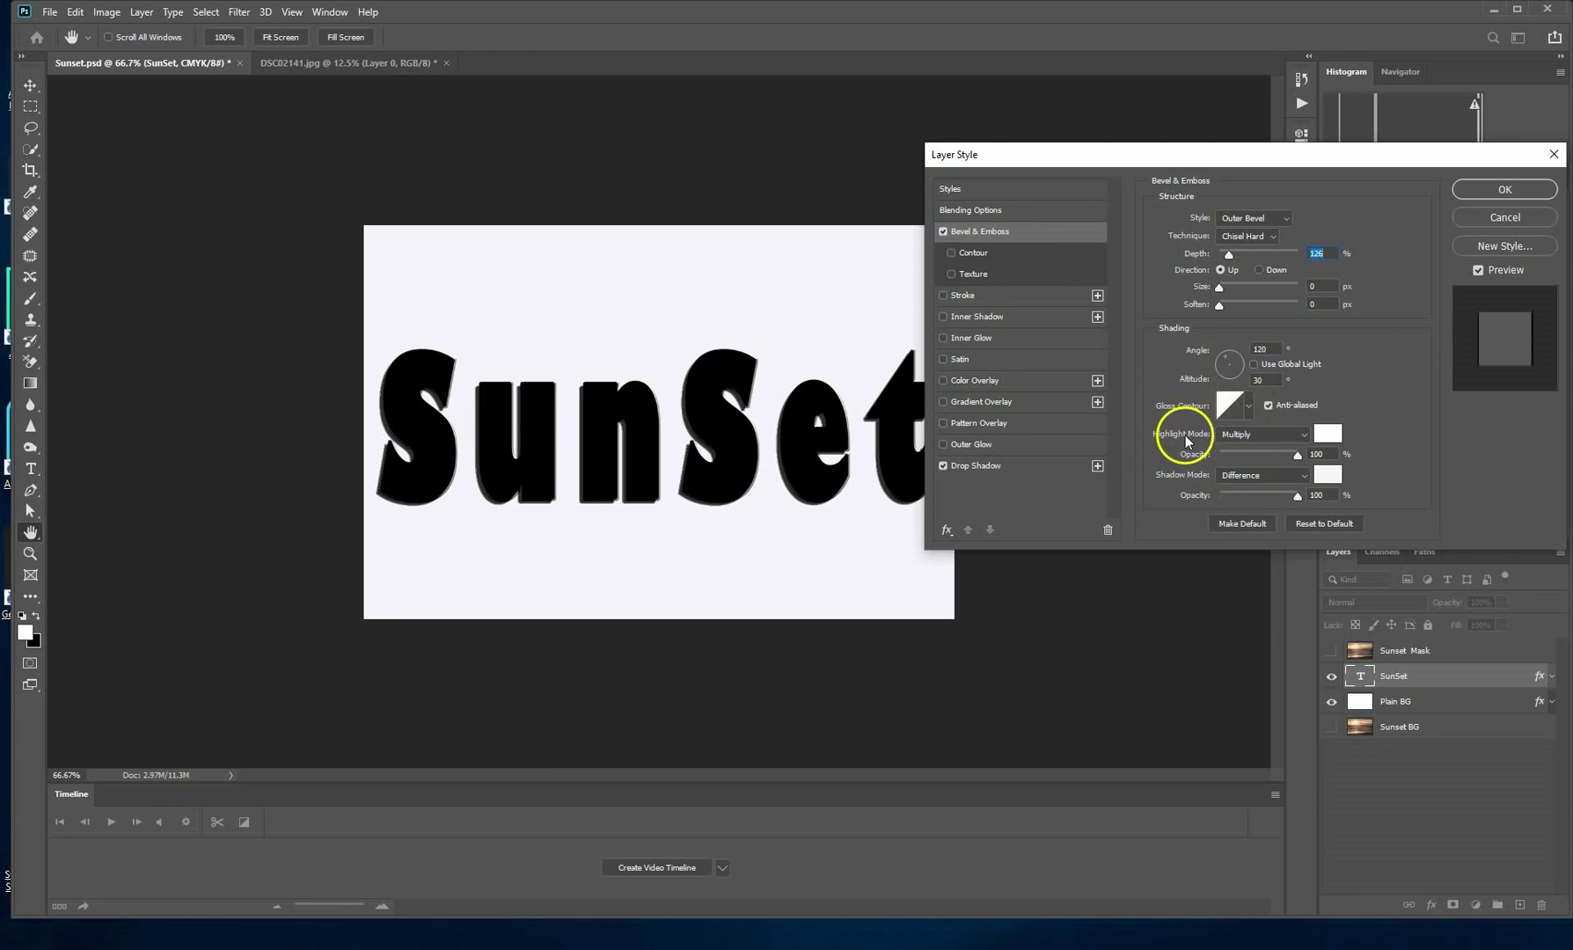
{"action": "left_click", "coordinate": [1325, 436]}
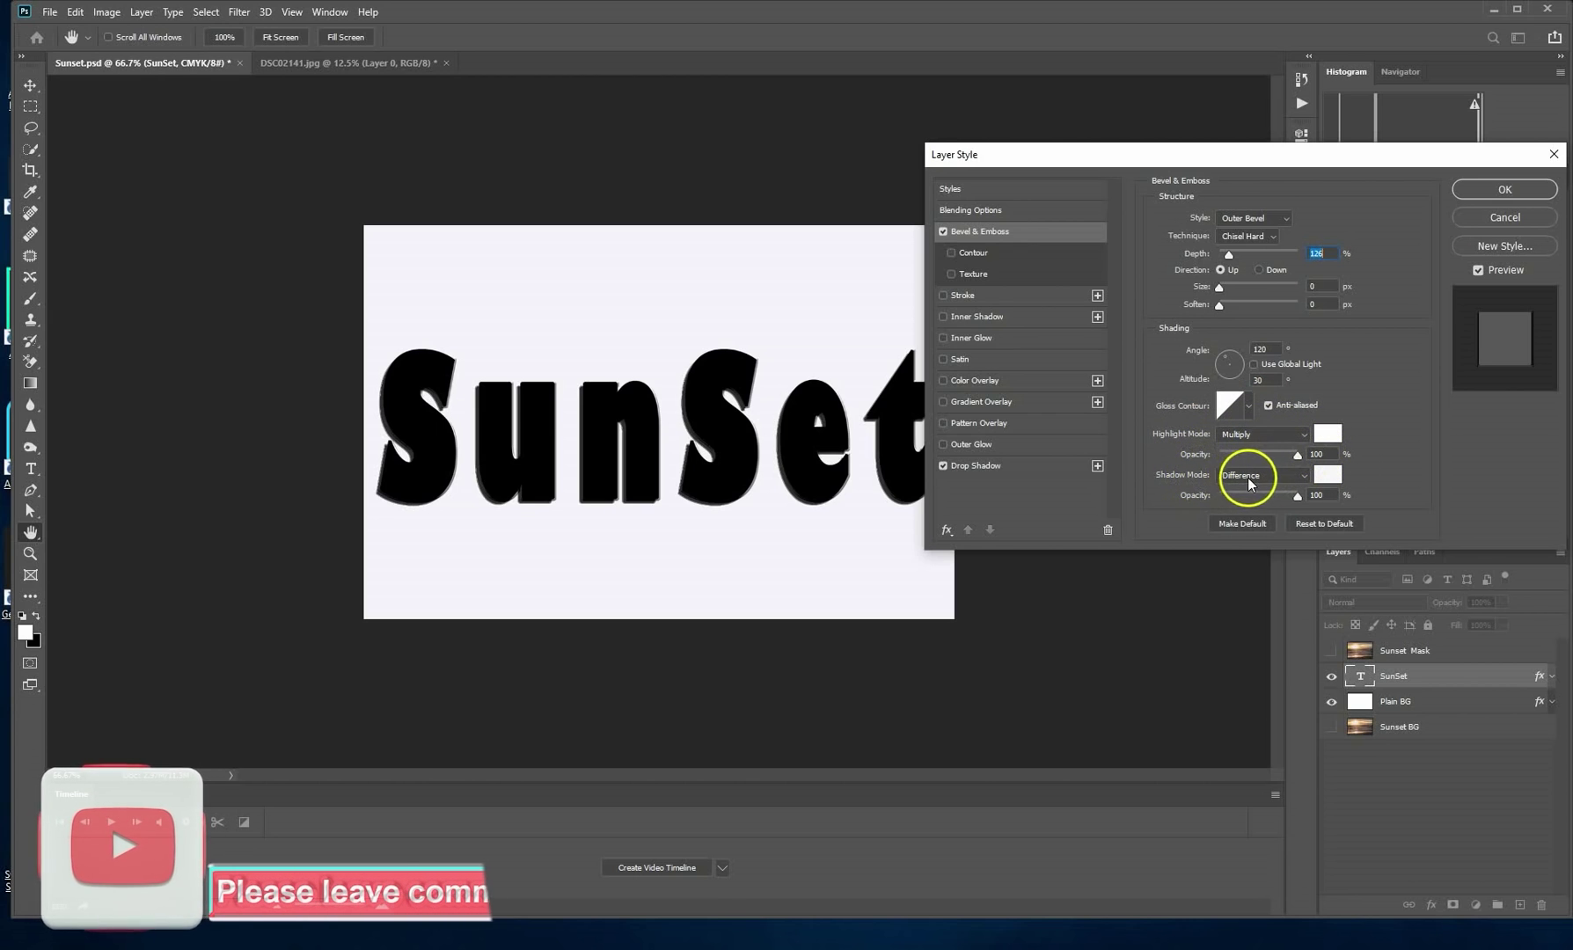
{"action": "left_click", "coordinate": [1304, 478]}
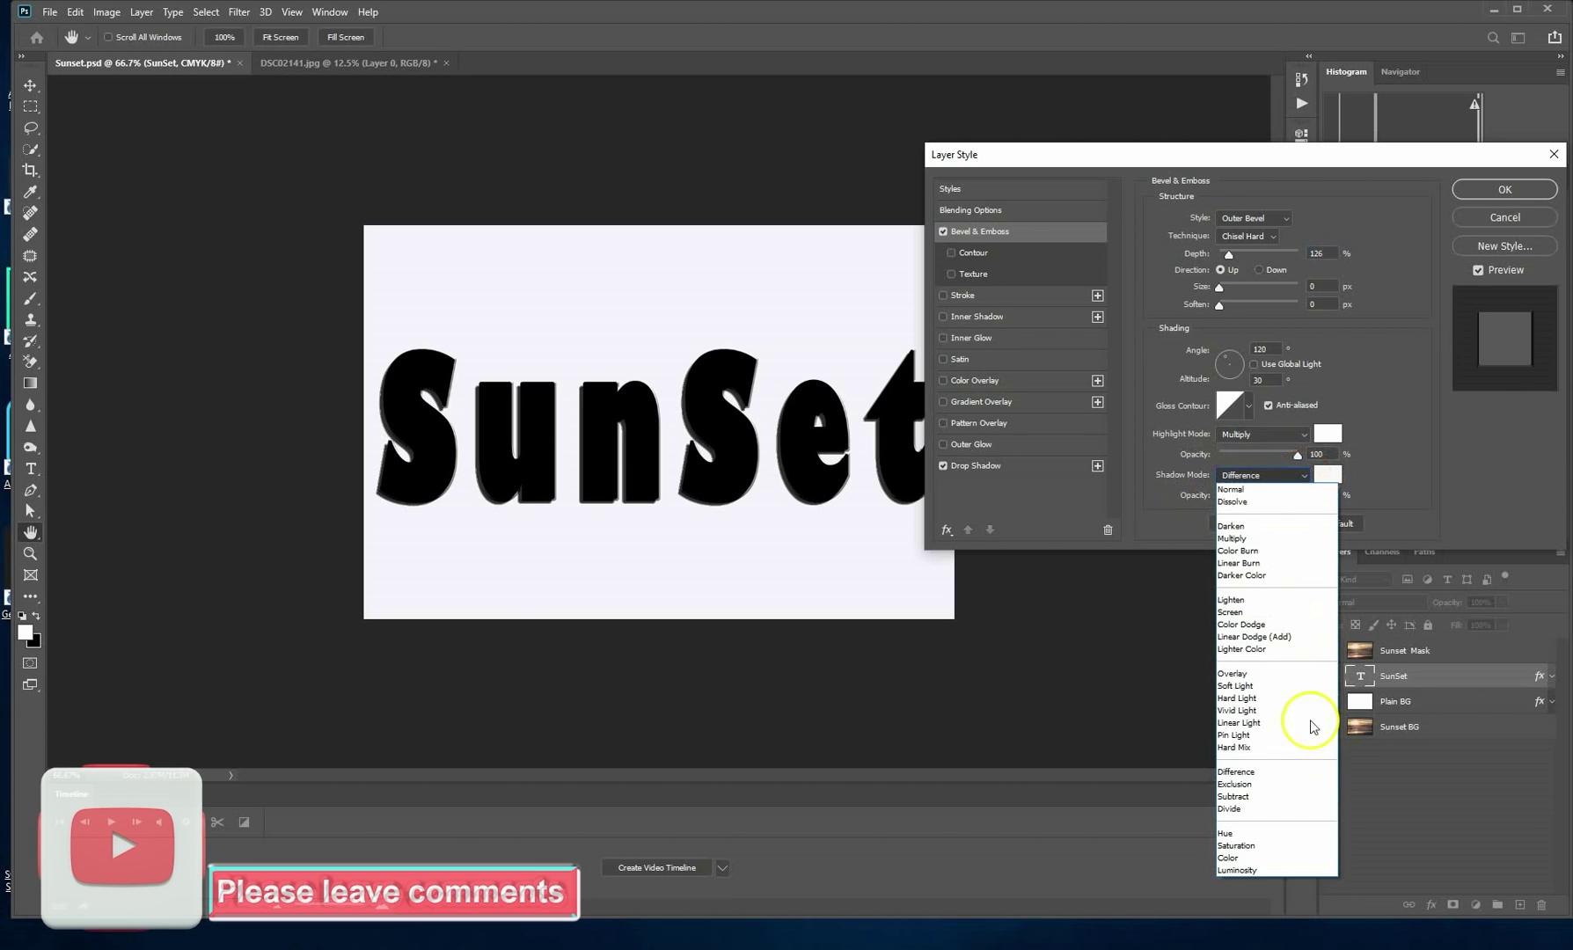
{"action": "left_click", "coordinate": [1246, 774]}
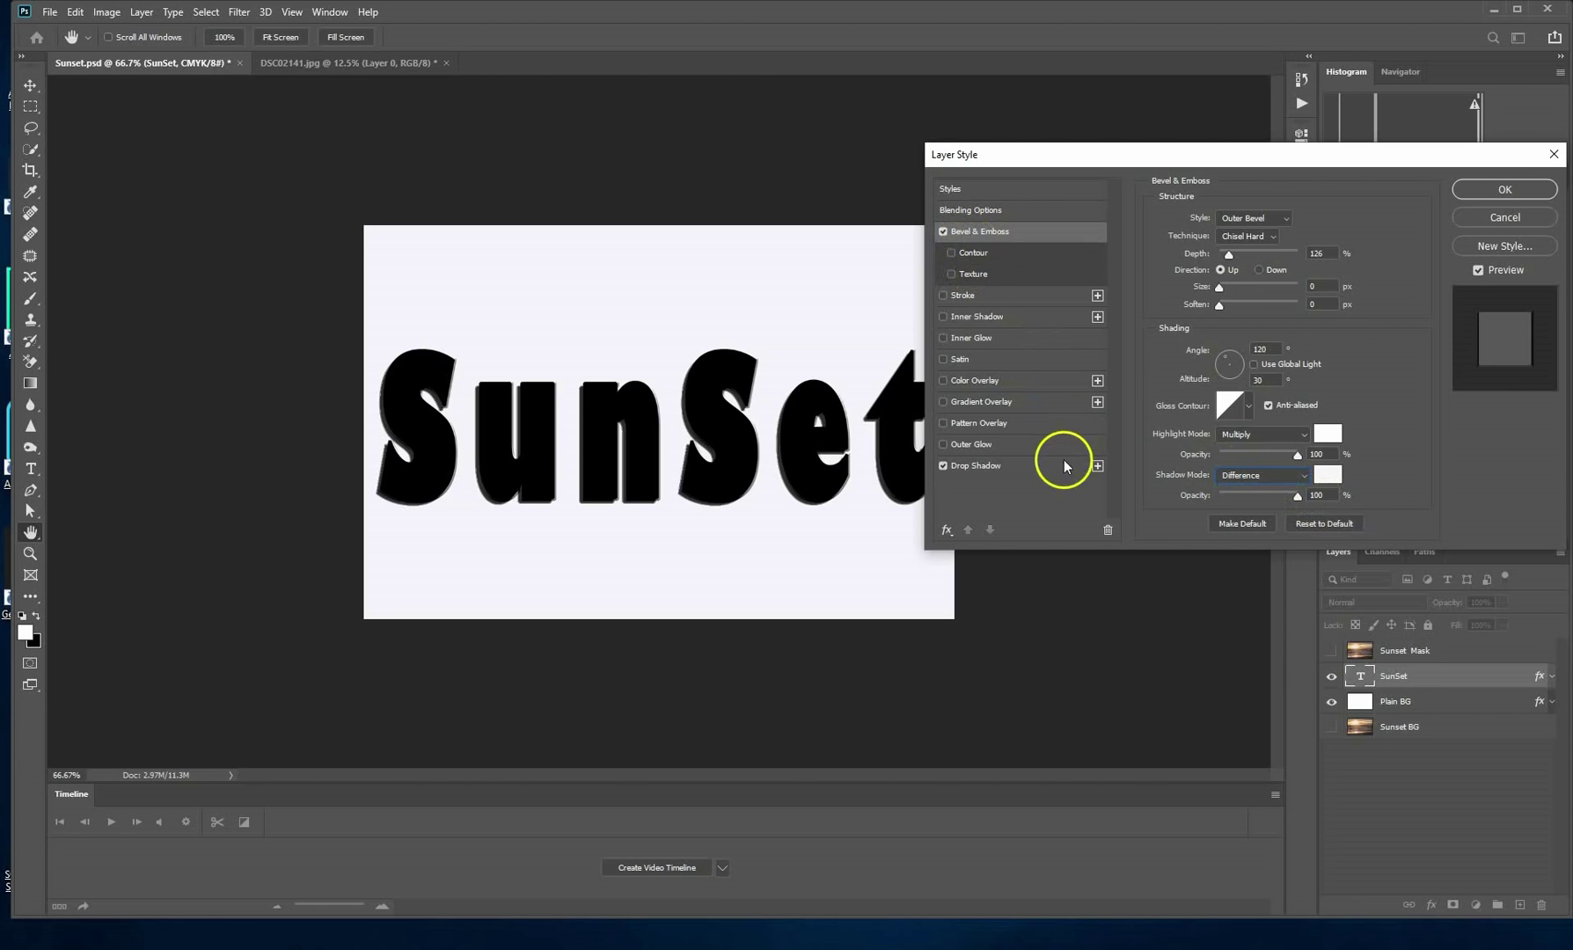
Turn on Drop Shadow for SunSet and confirm its shadow colour.
{"action": "left_click", "coordinate": [1034, 475]}
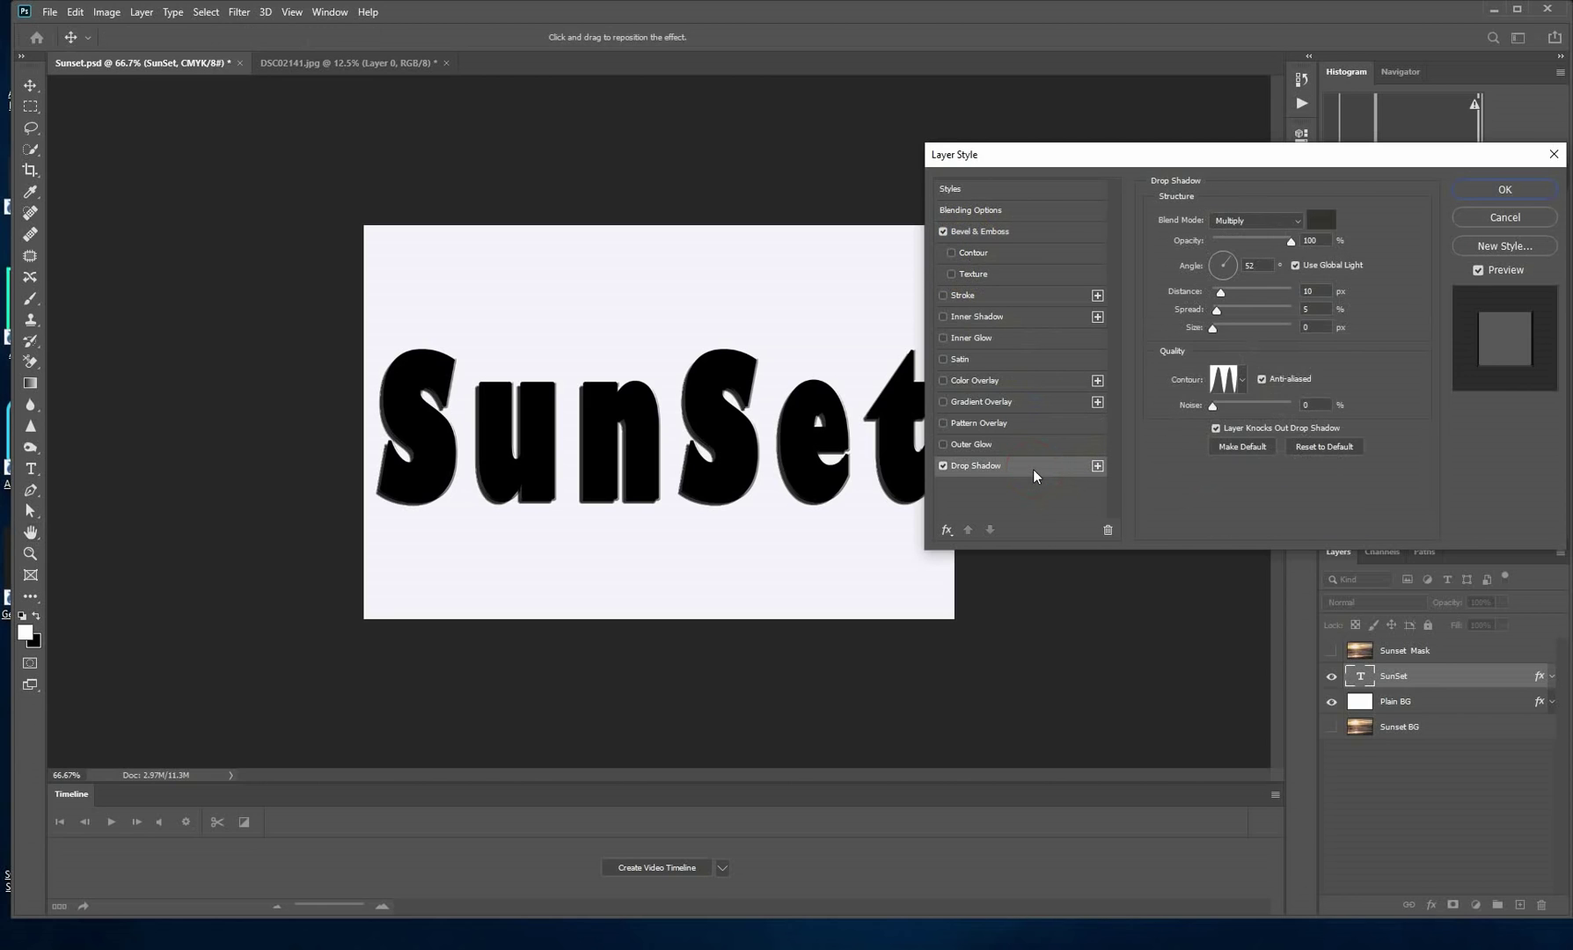
{"action": "left_click", "coordinate": [1322, 224]}
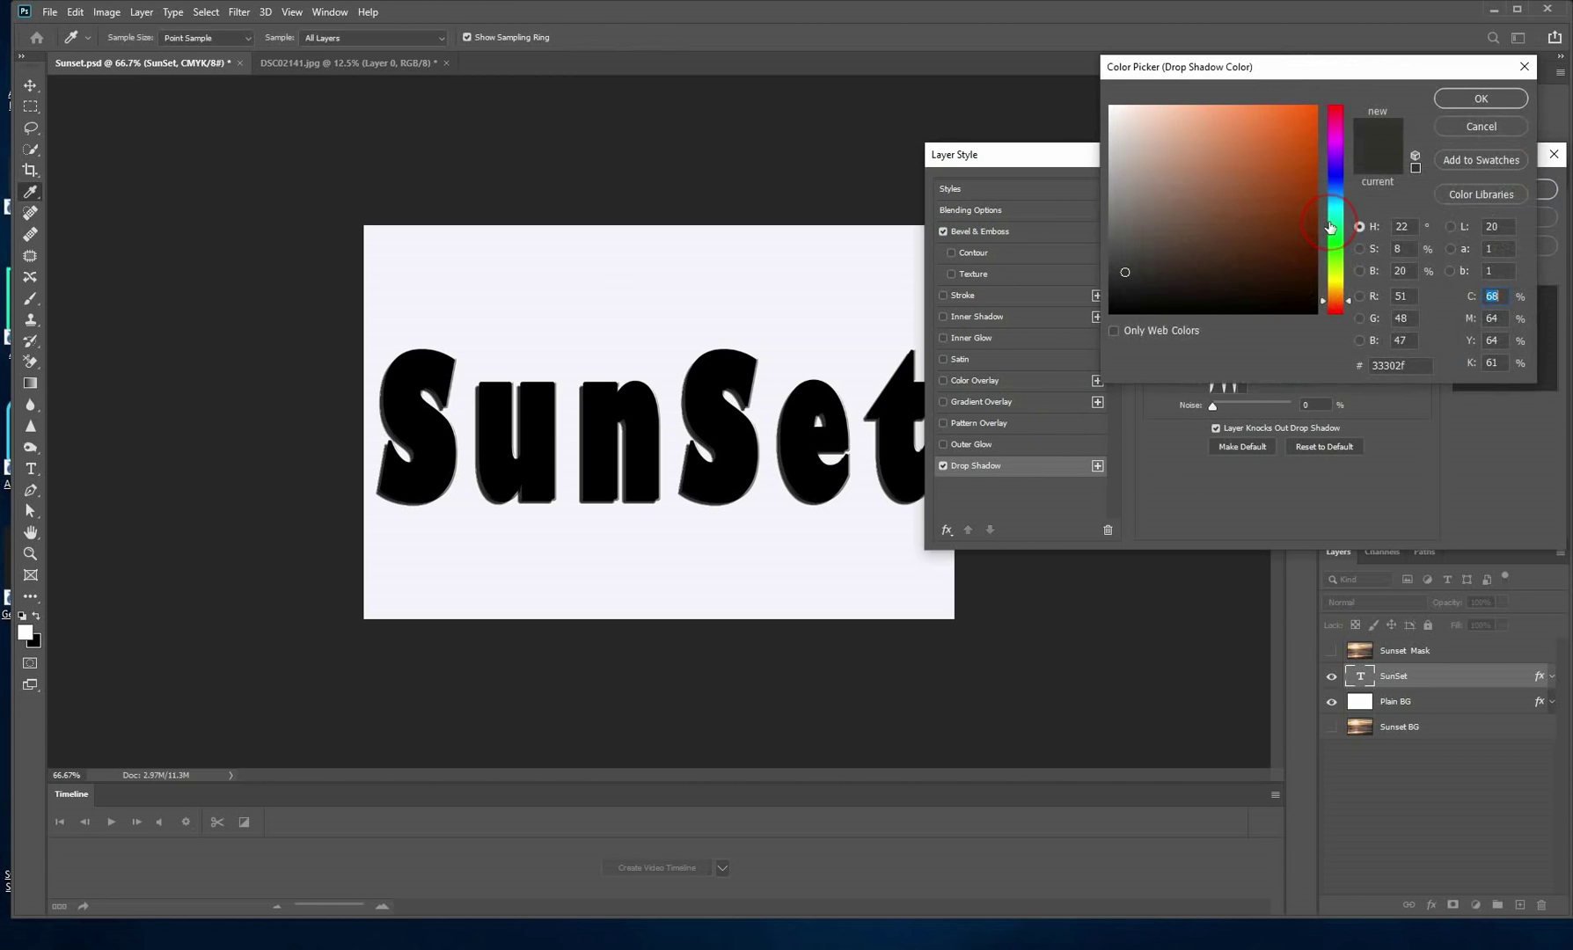
{"action": "left_click", "coordinate": [1512, 101]}
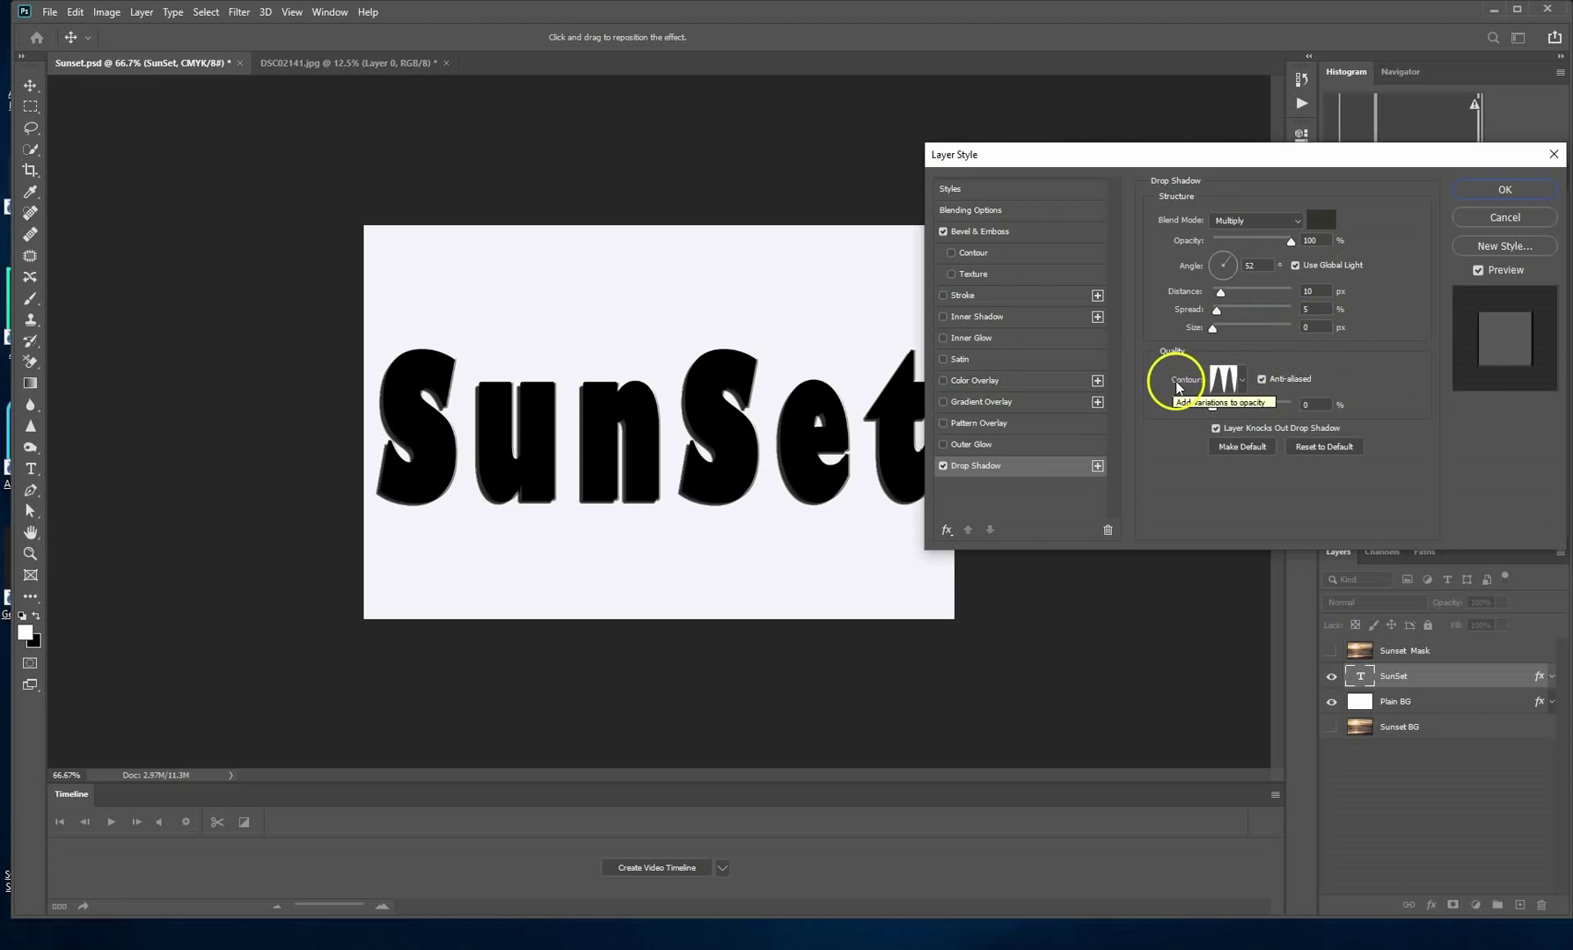
Give the drop shadow the Ring - Double contour with smoothing on, and apply the layer style.
{"action": "left_click", "coordinate": [1242, 379]}
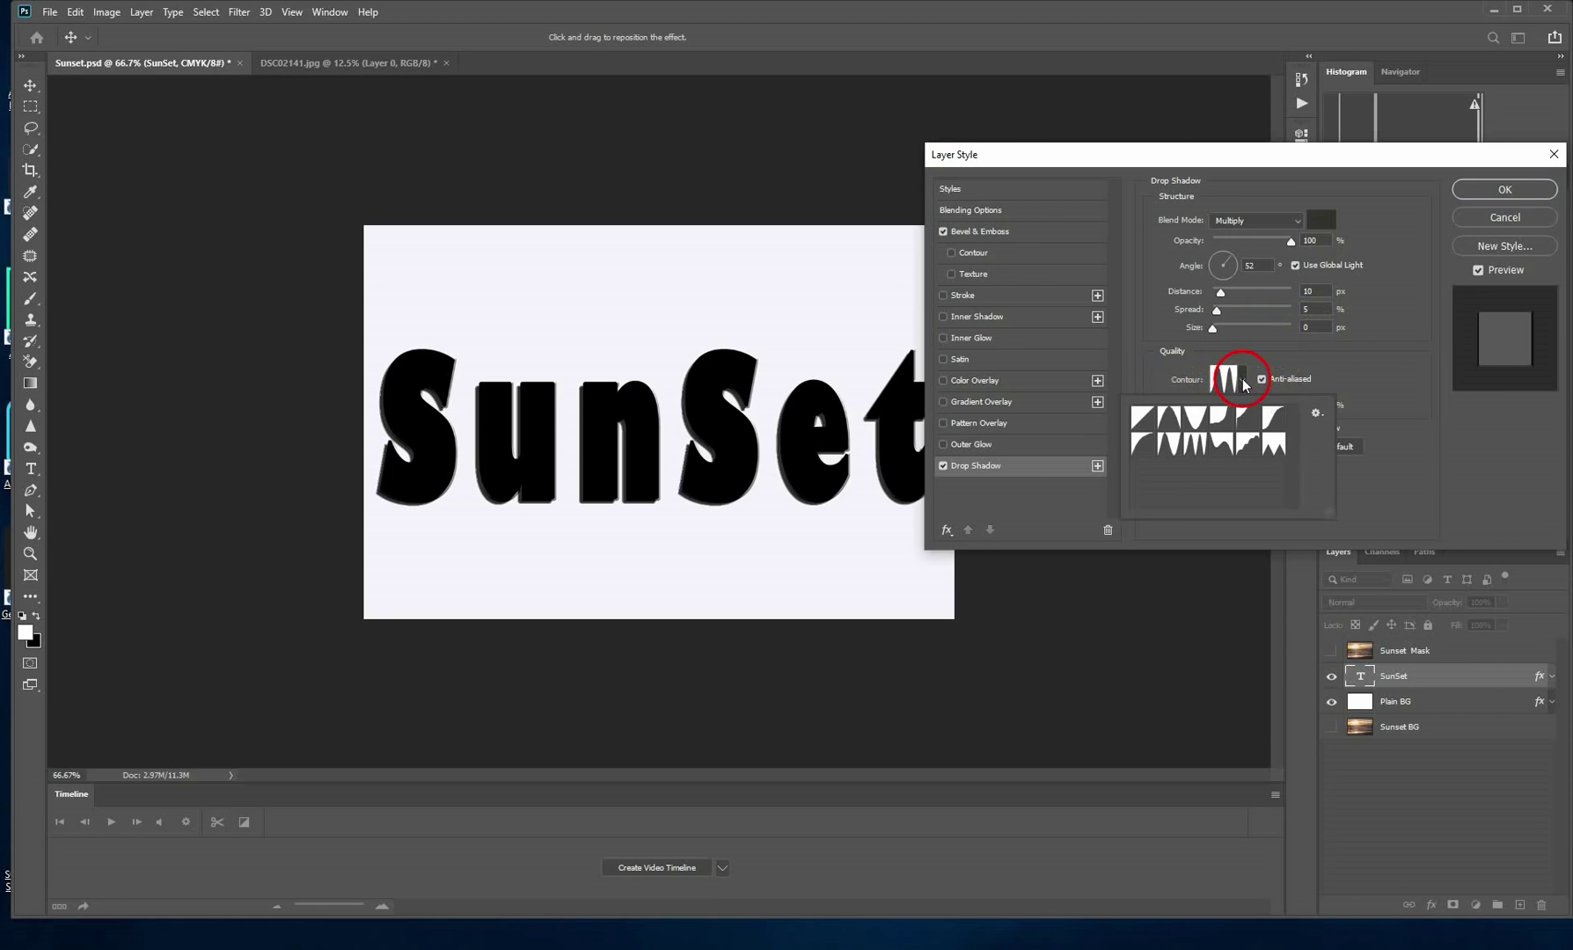
{"action": "left_click", "coordinate": [1198, 453]}
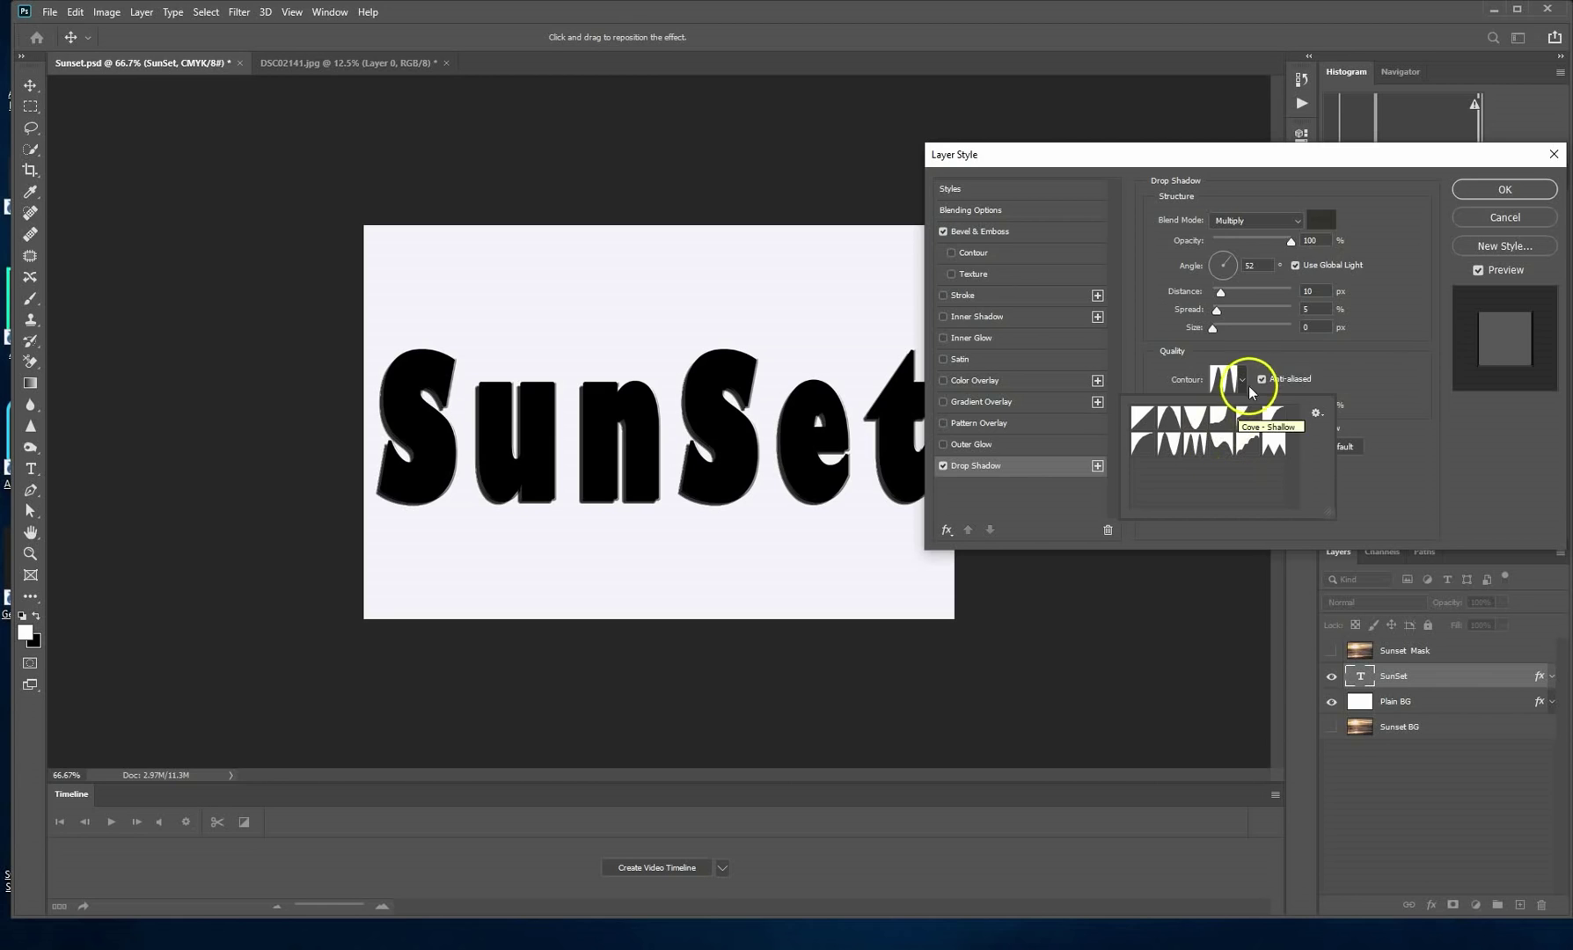
{"action": "left_click", "coordinate": [1244, 379]}
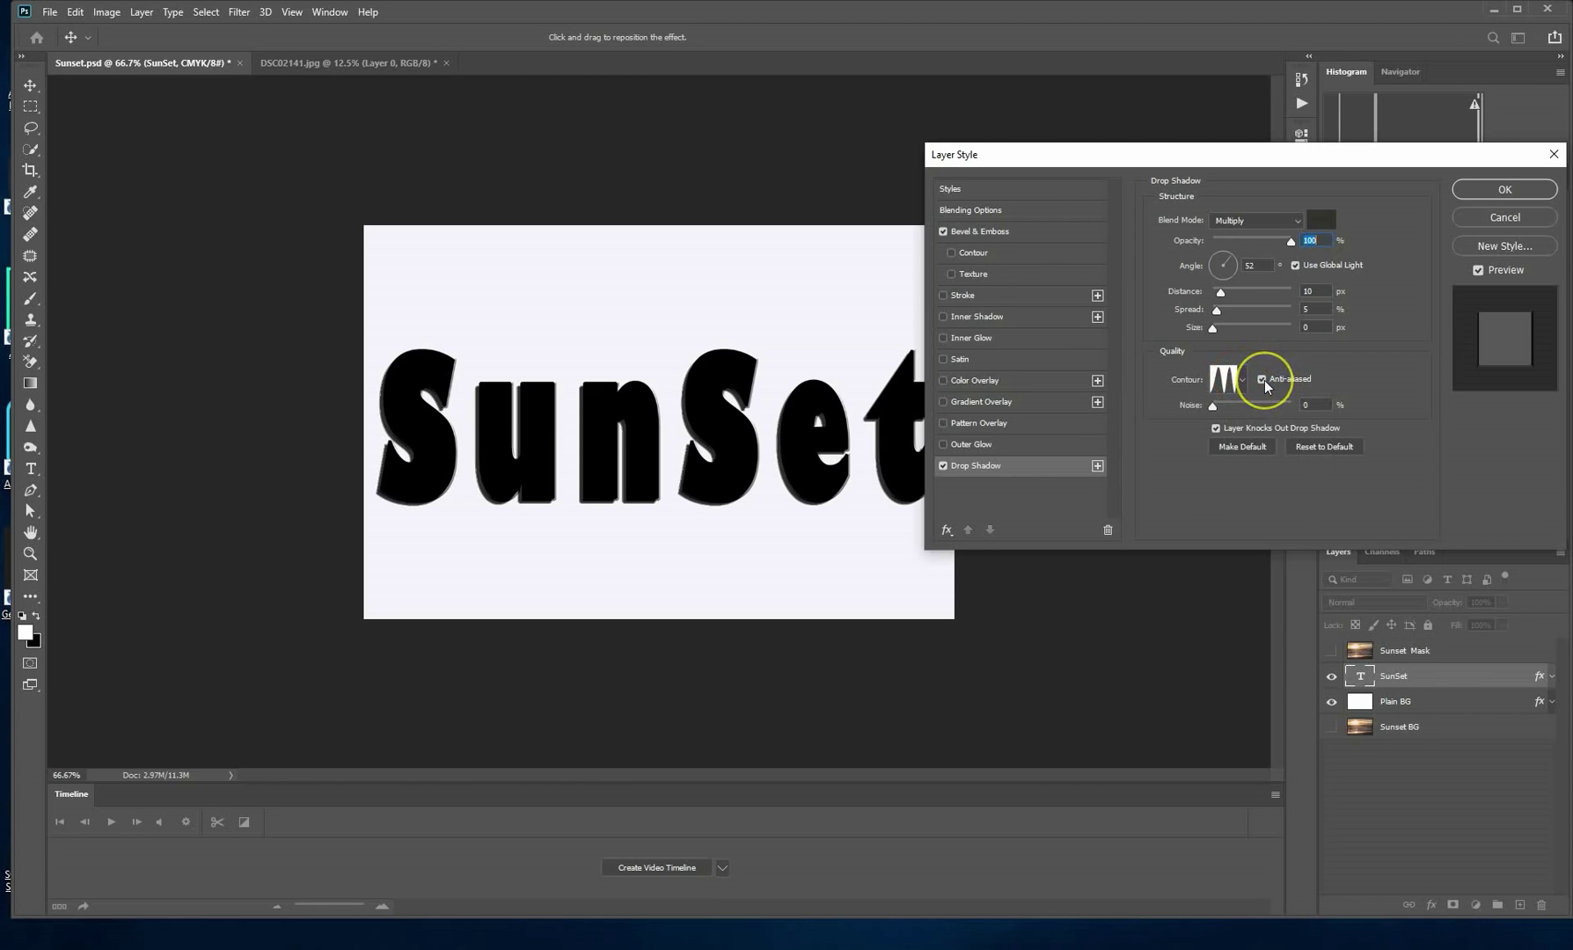
{"action": "left_click", "coordinate": [1263, 380]}
{"action": "left_click", "coordinate": [1263, 380]}
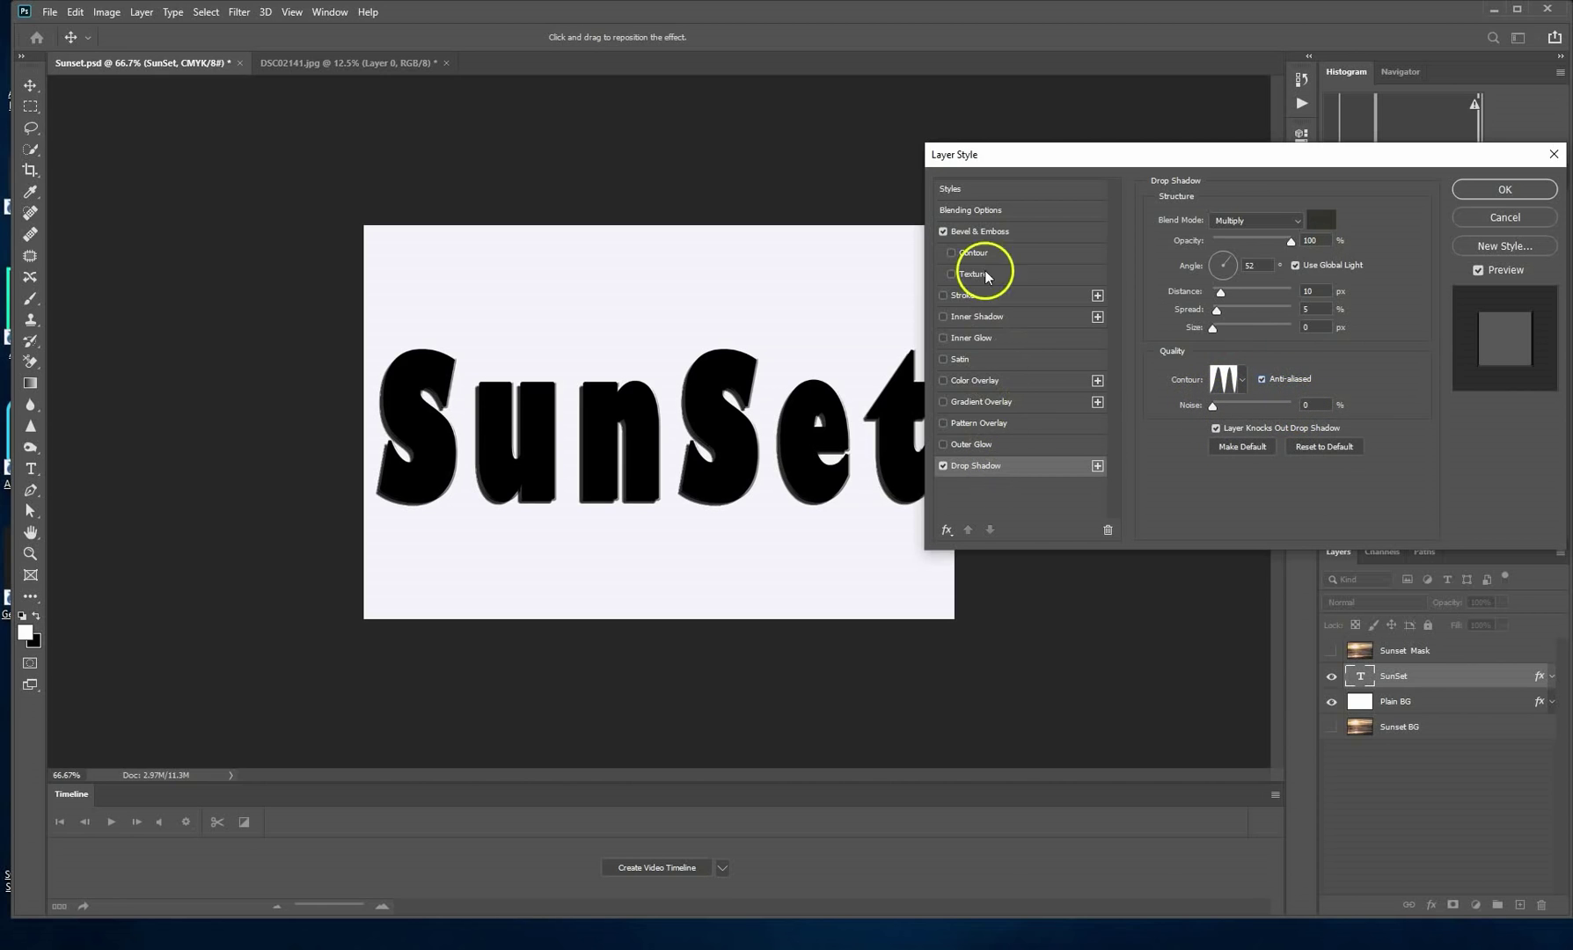
{"action": "left_click", "coordinate": [1505, 189]}
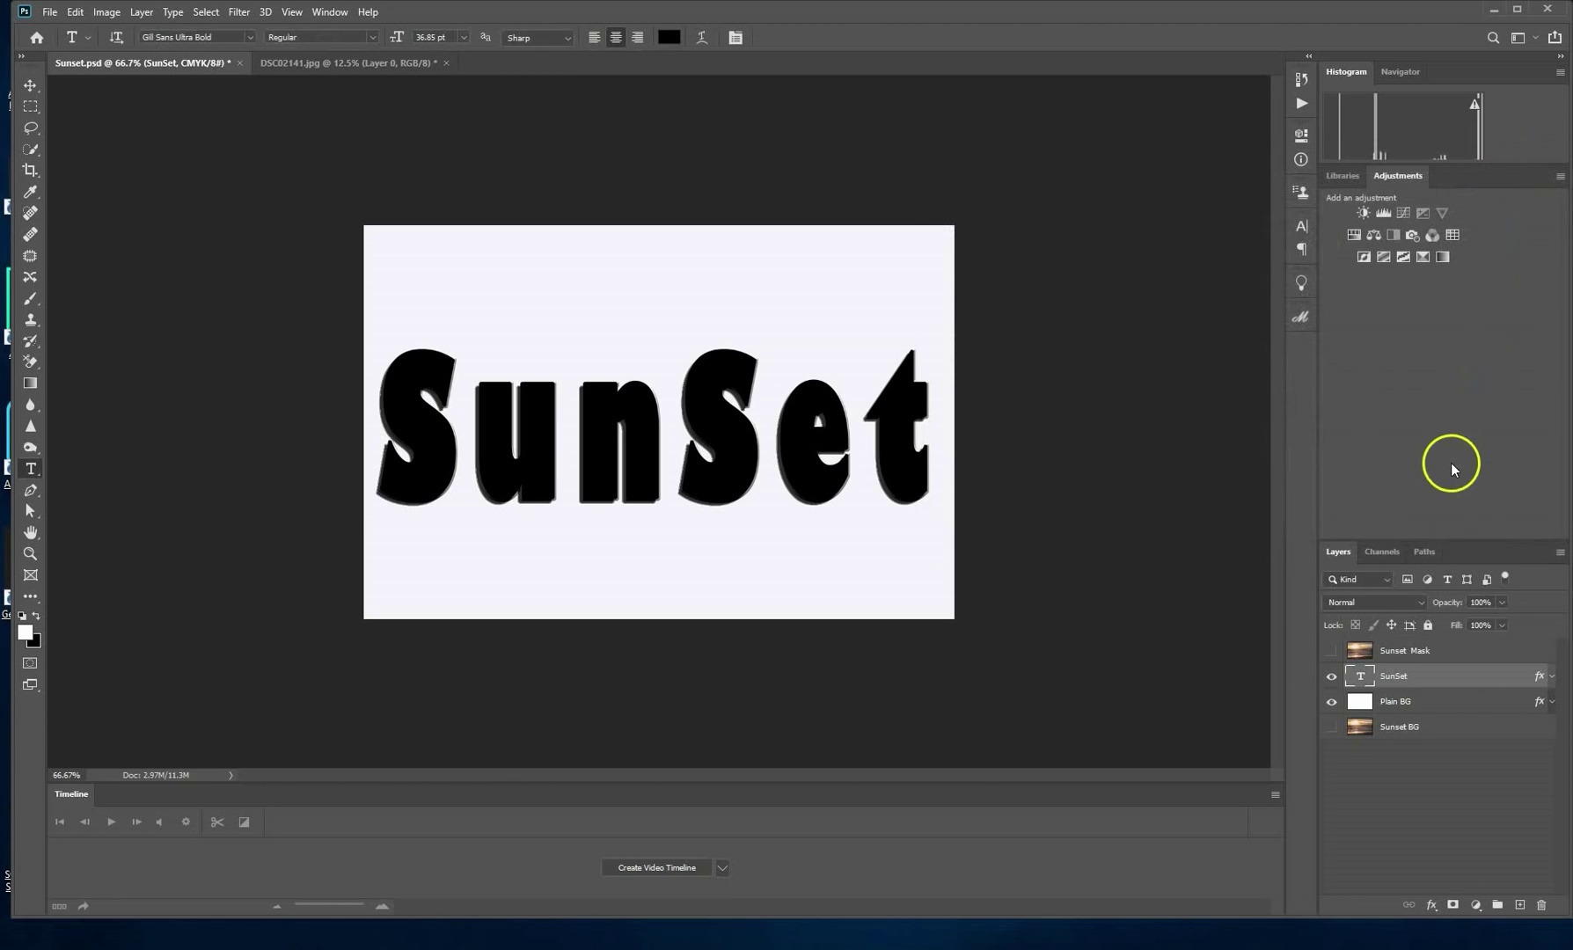
Browse to the Sunset file in PS text tutorial, cancel opening it, and show the Sunset Mask layer.
{"action": "left_click", "coordinate": [49, 12]}
{"action": "left_click", "coordinate": [54, 44]}
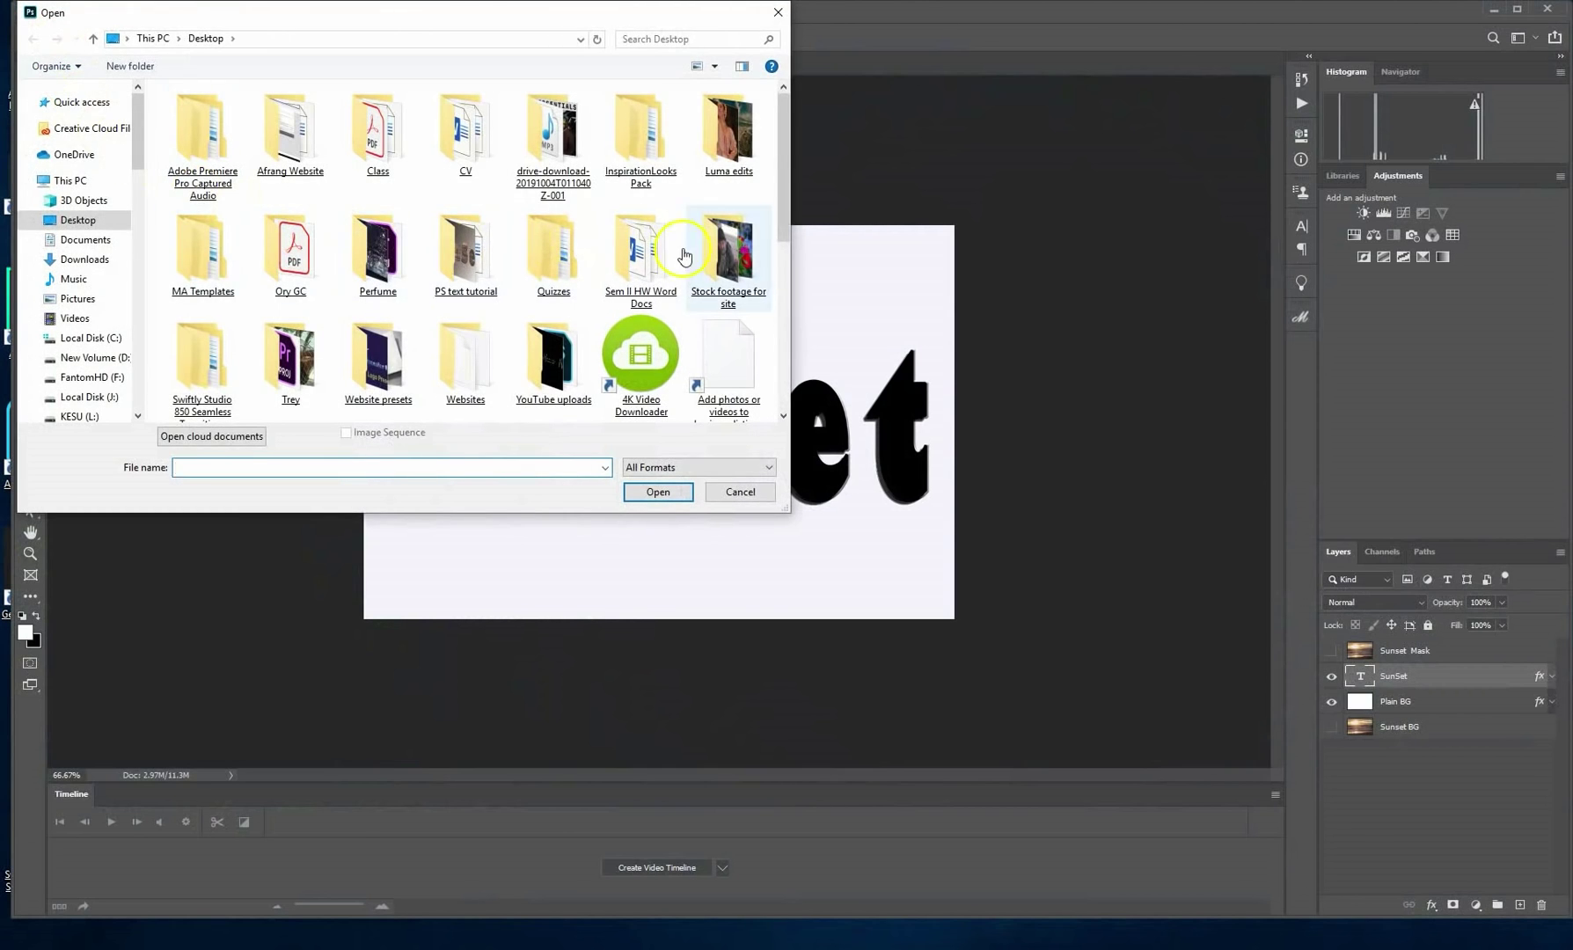
{"action": "double_click", "coordinate": [476, 261]}
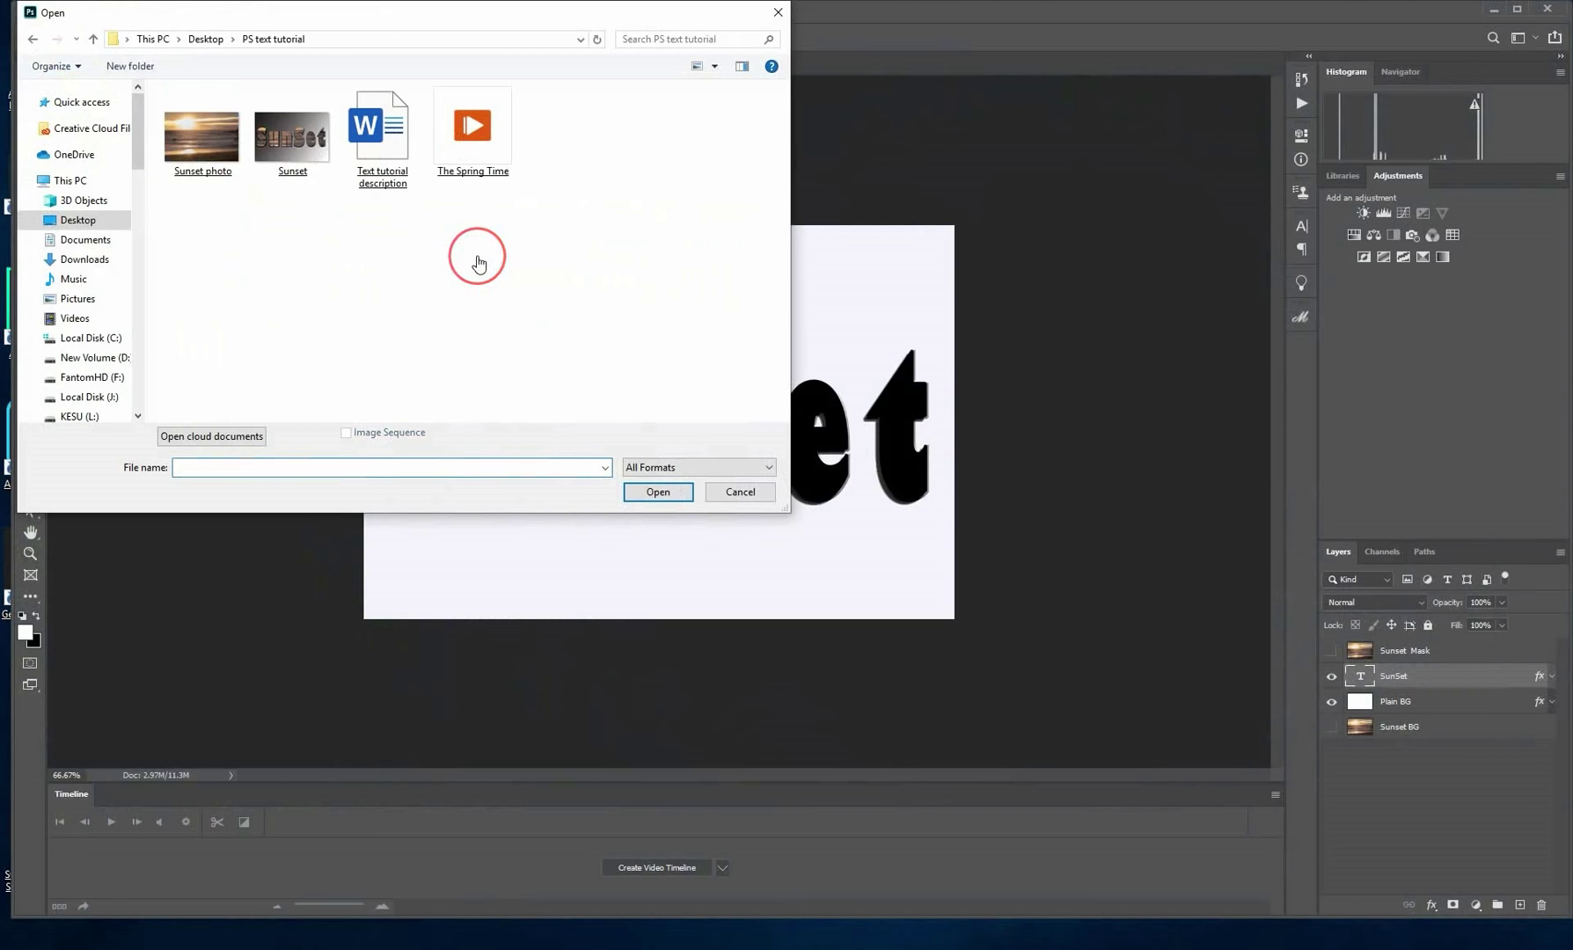
{"action": "left_click", "coordinate": [201, 148]}
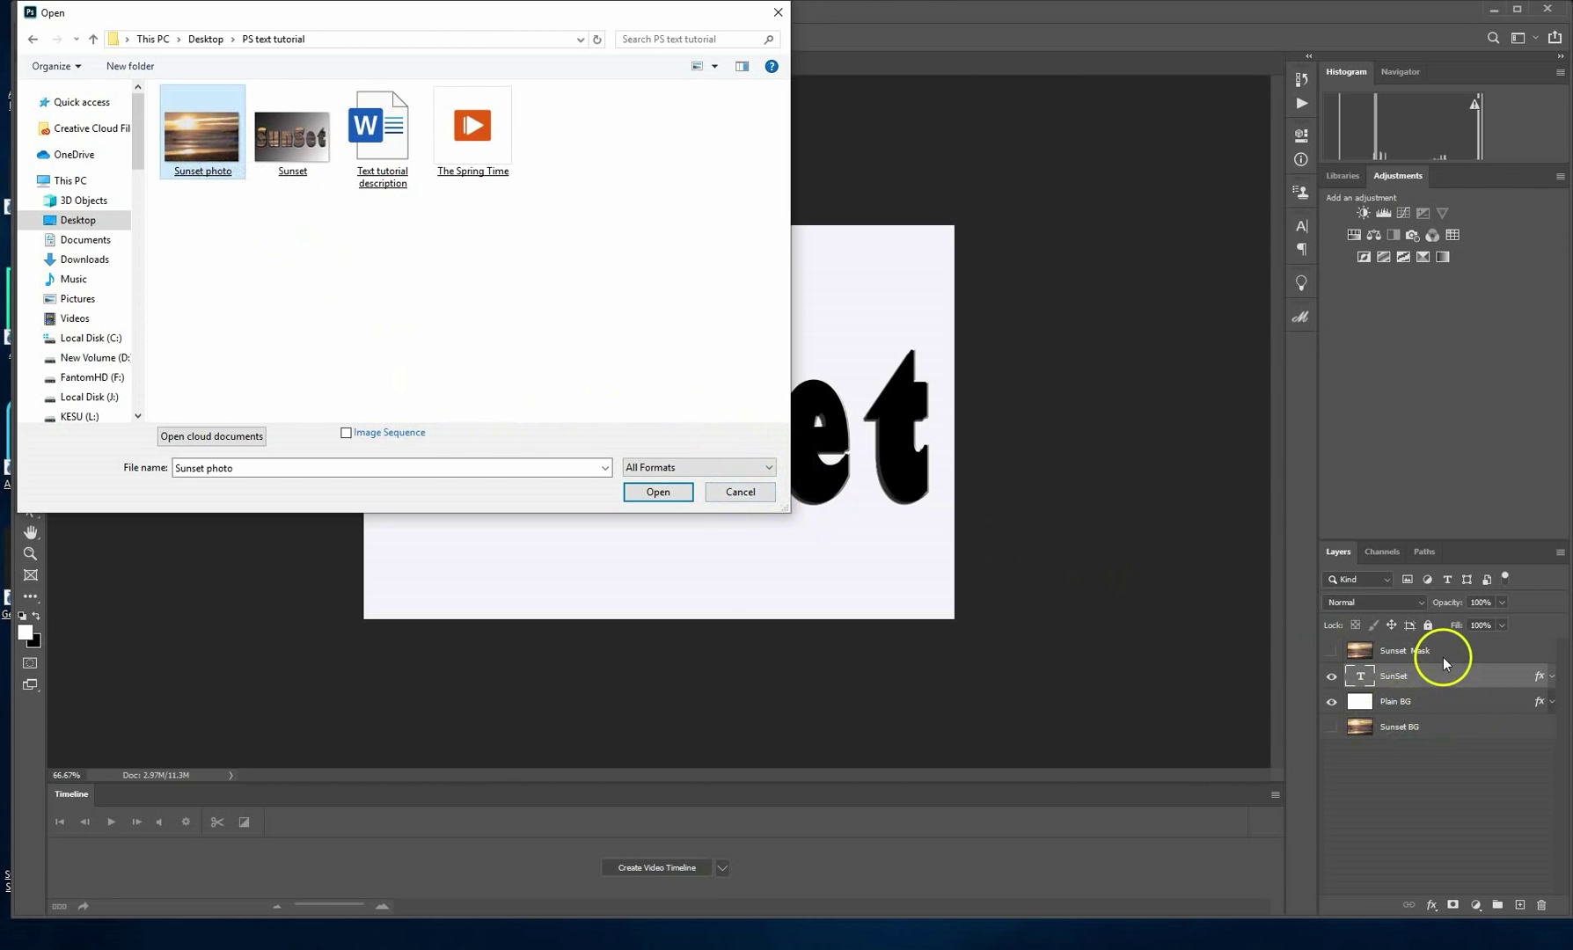
{"action": "left_click", "coordinate": [741, 492]}
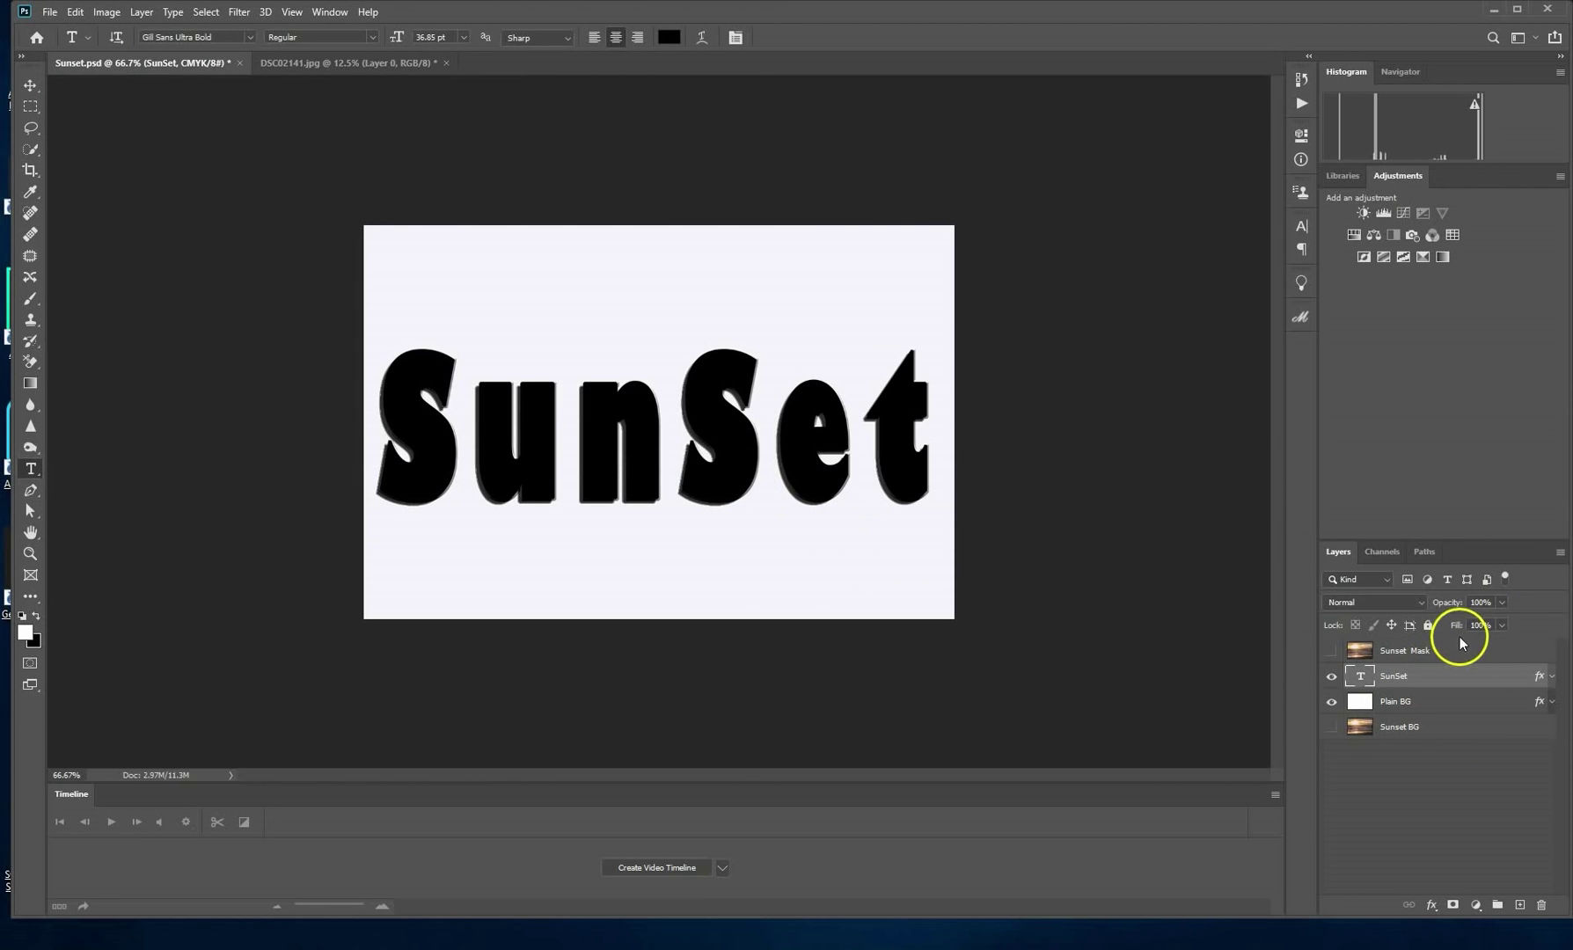
{"action": "left_click", "coordinate": [1332, 652]}
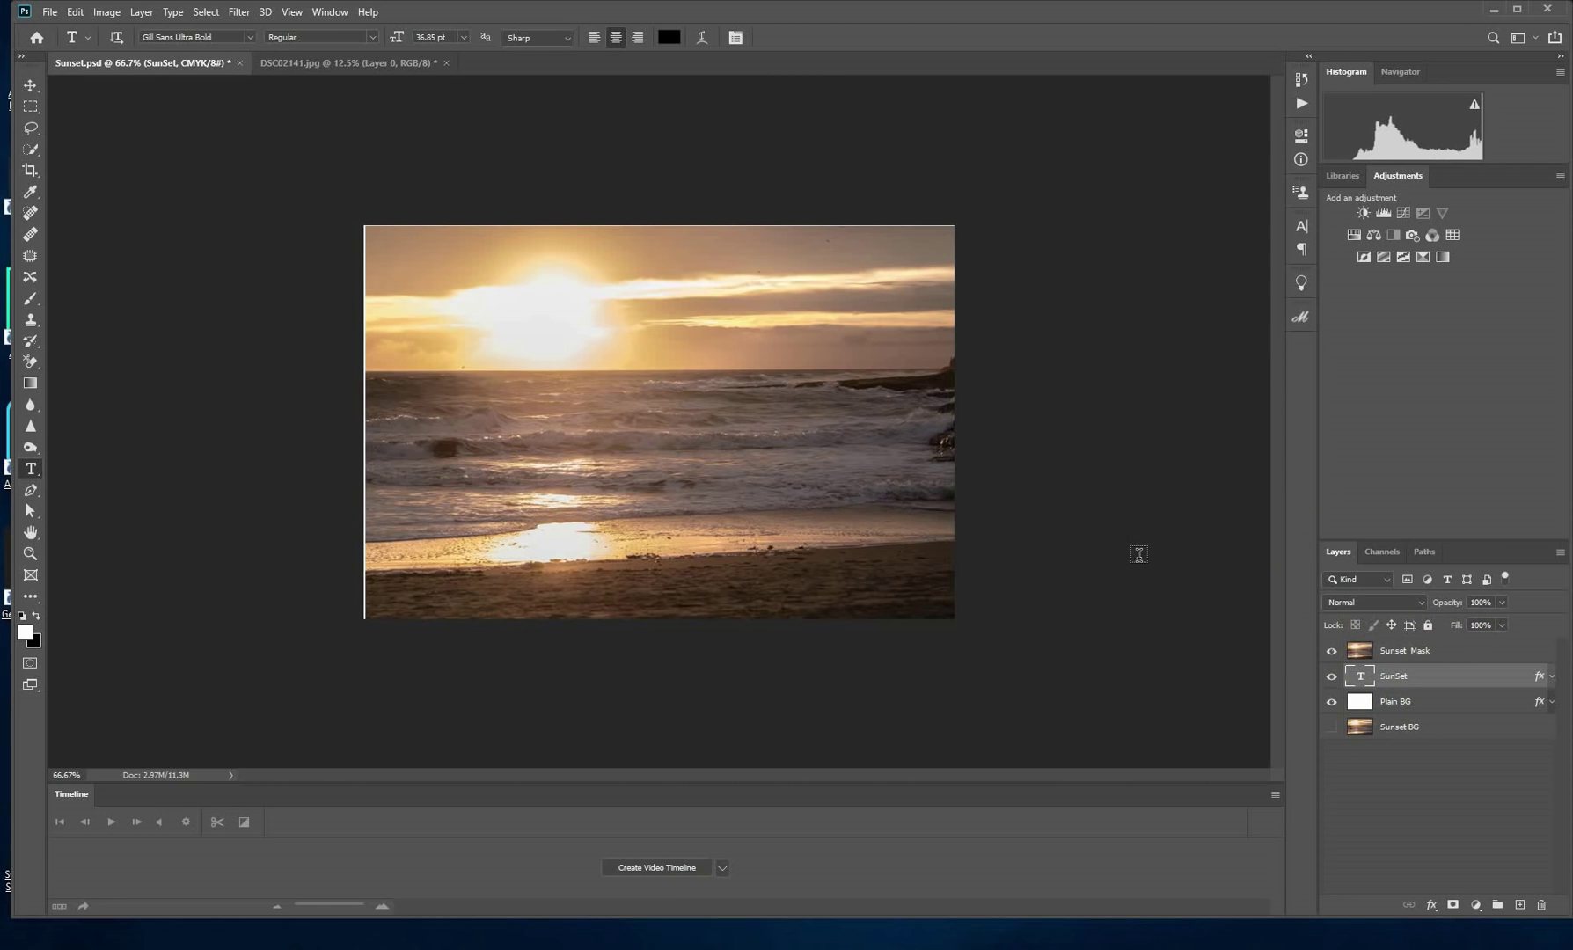
Scale the Sunset Mask photo up to about 101% with Free Transform so it fills the canvas.
{"action": "key", "text": "ctrl+t"}
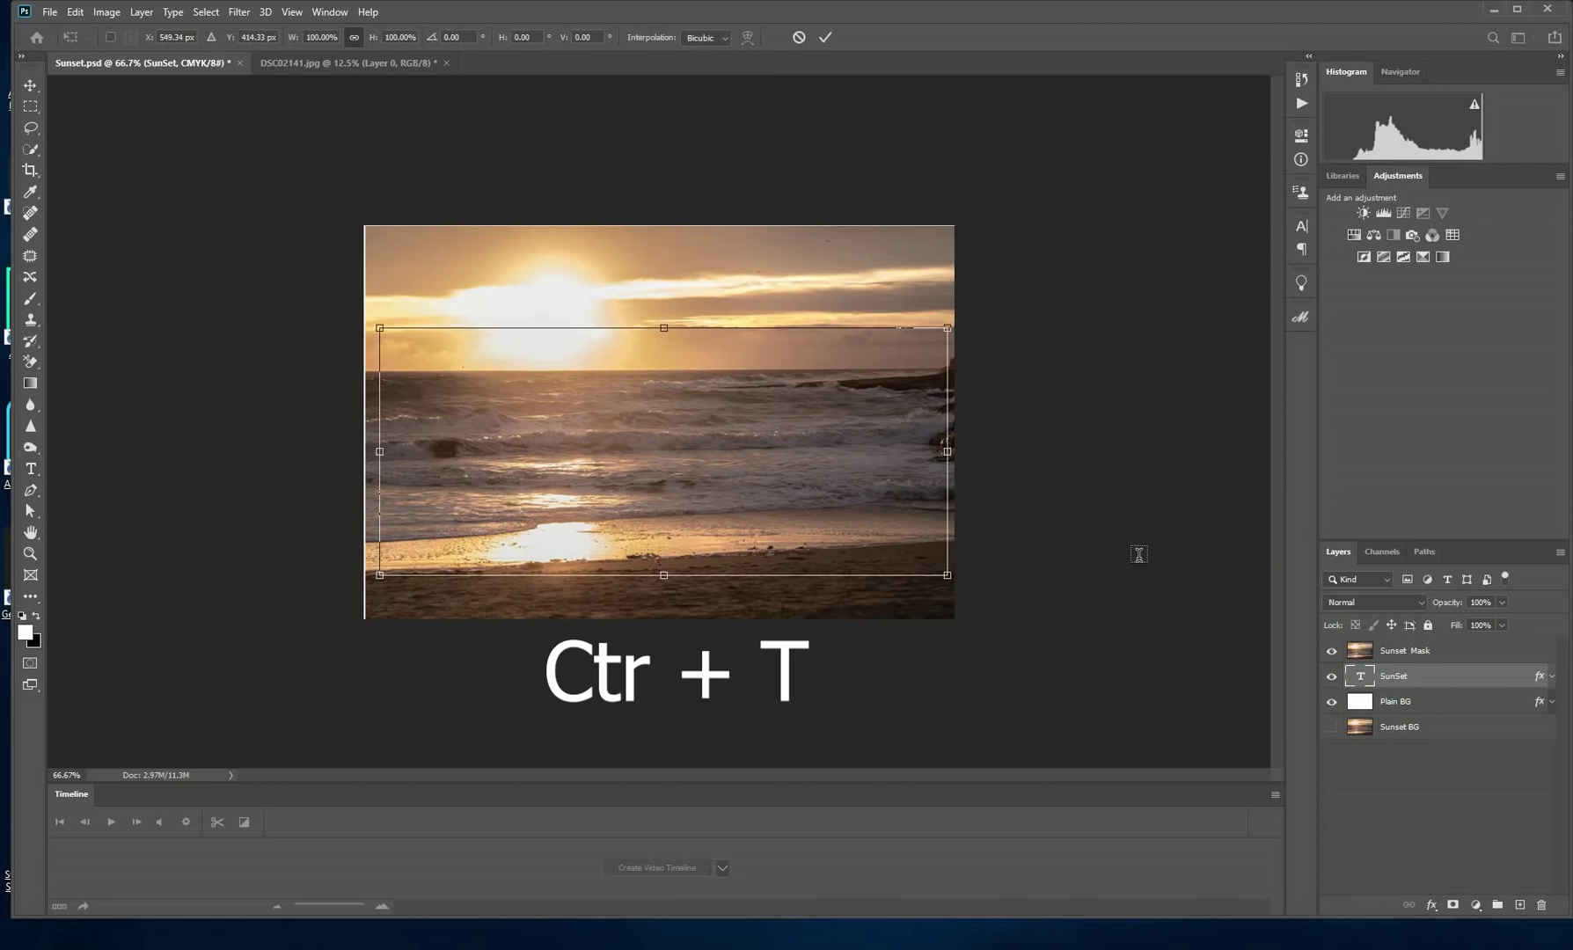
{"action": "left_click", "coordinate": [1434, 649]}
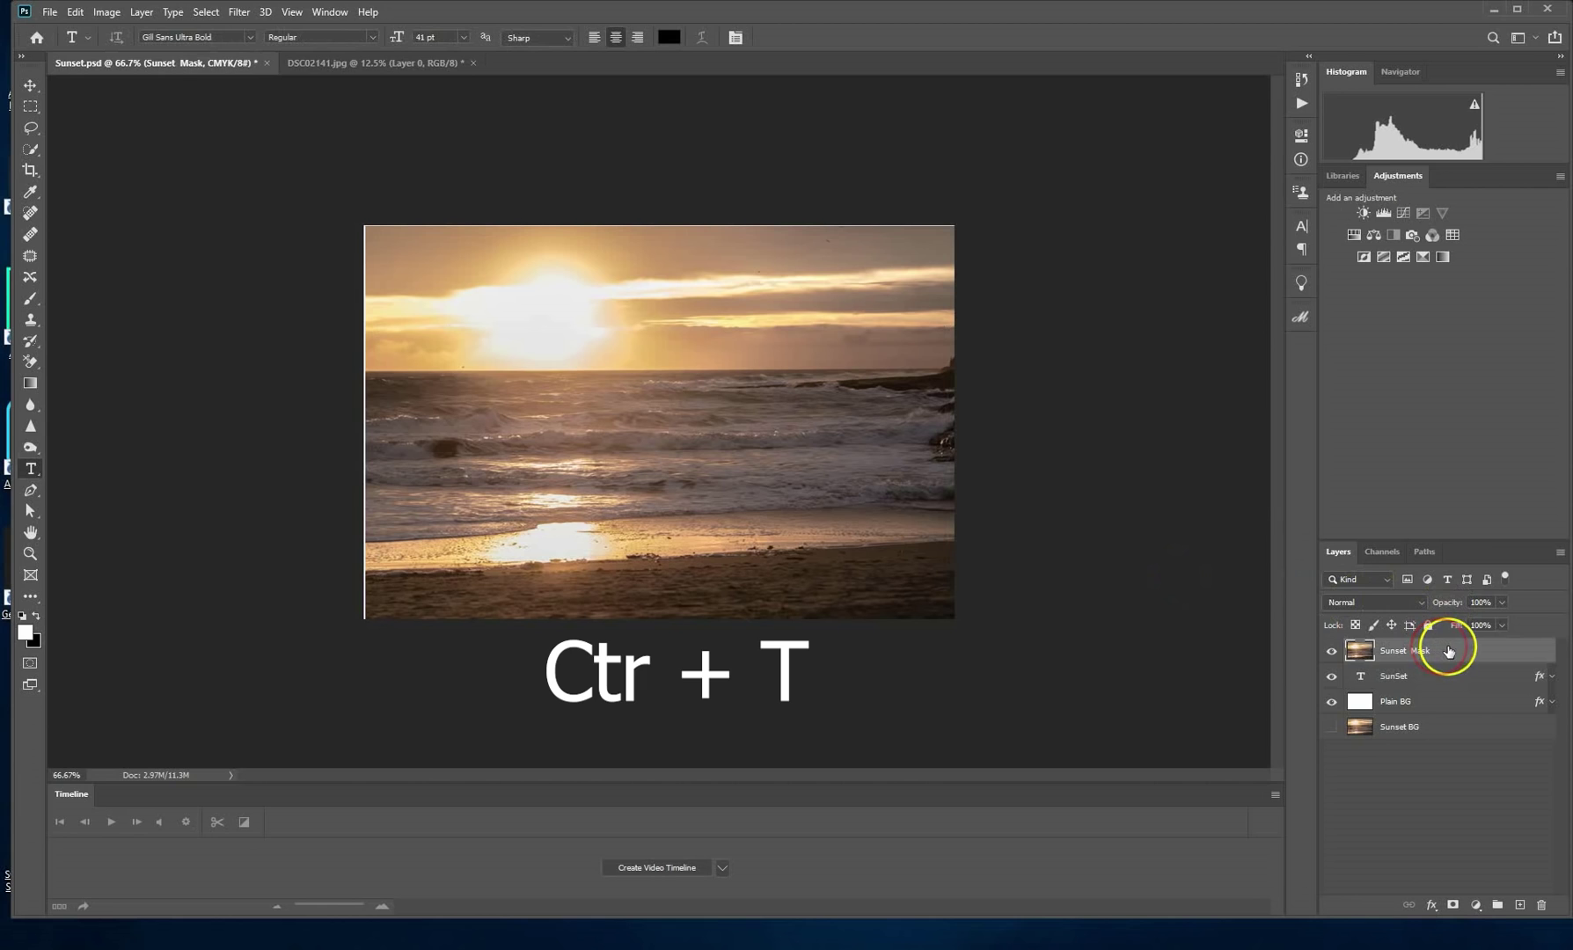
{"action": "key", "text": "ctrl+t"}
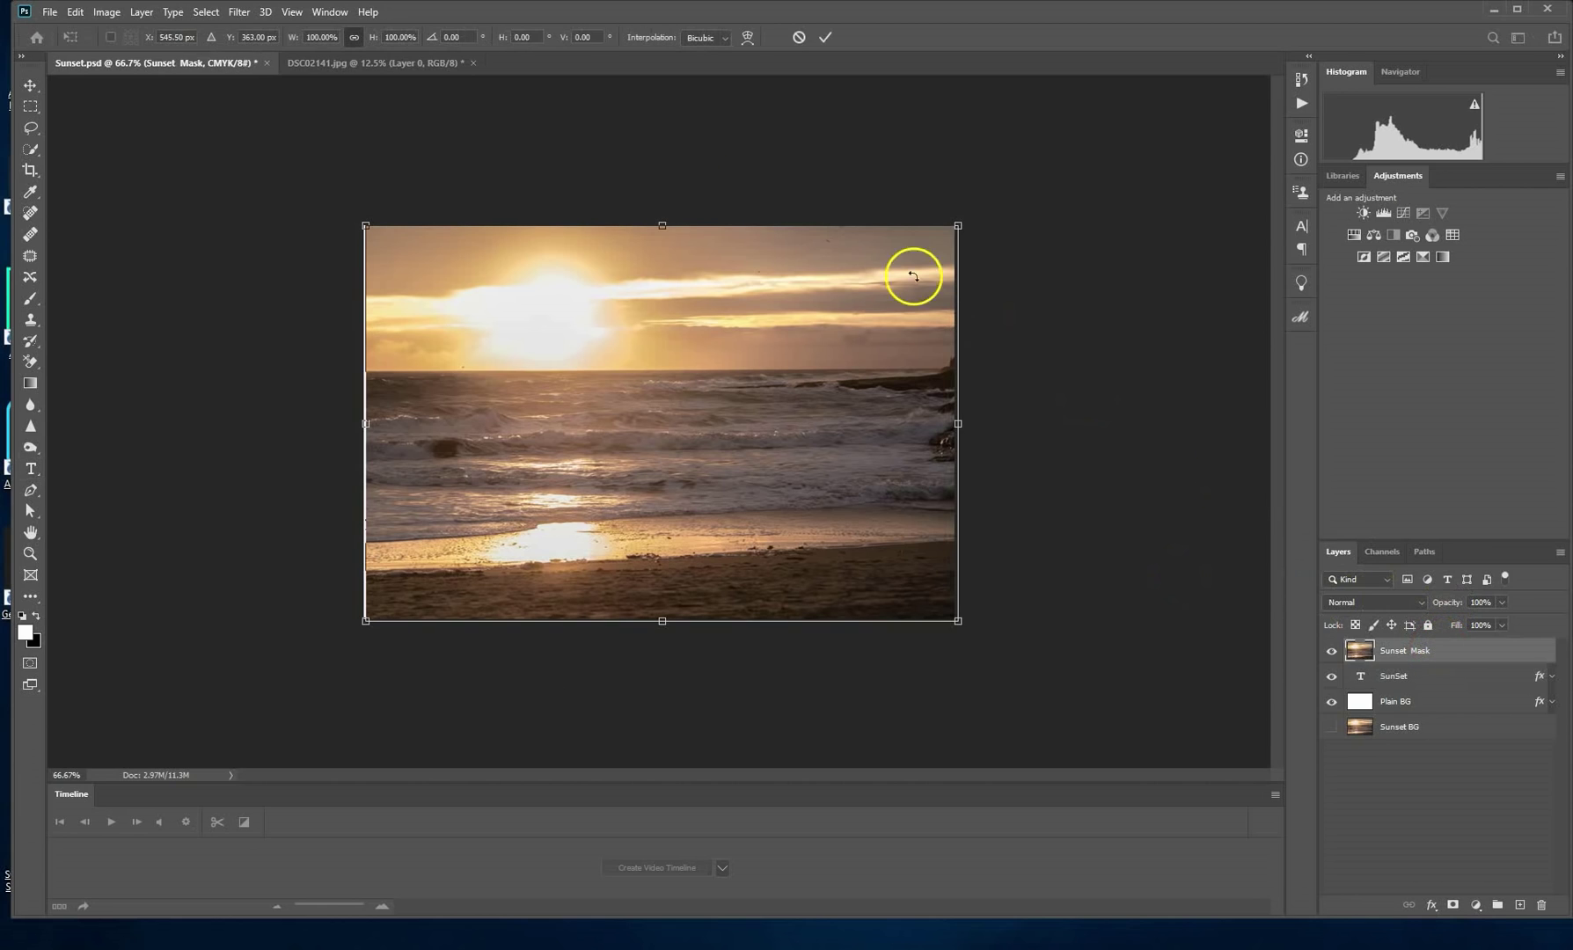
{"action": "left_click_drag", "start_coordinate": [367, 225], "coordinate": [360, 224]}
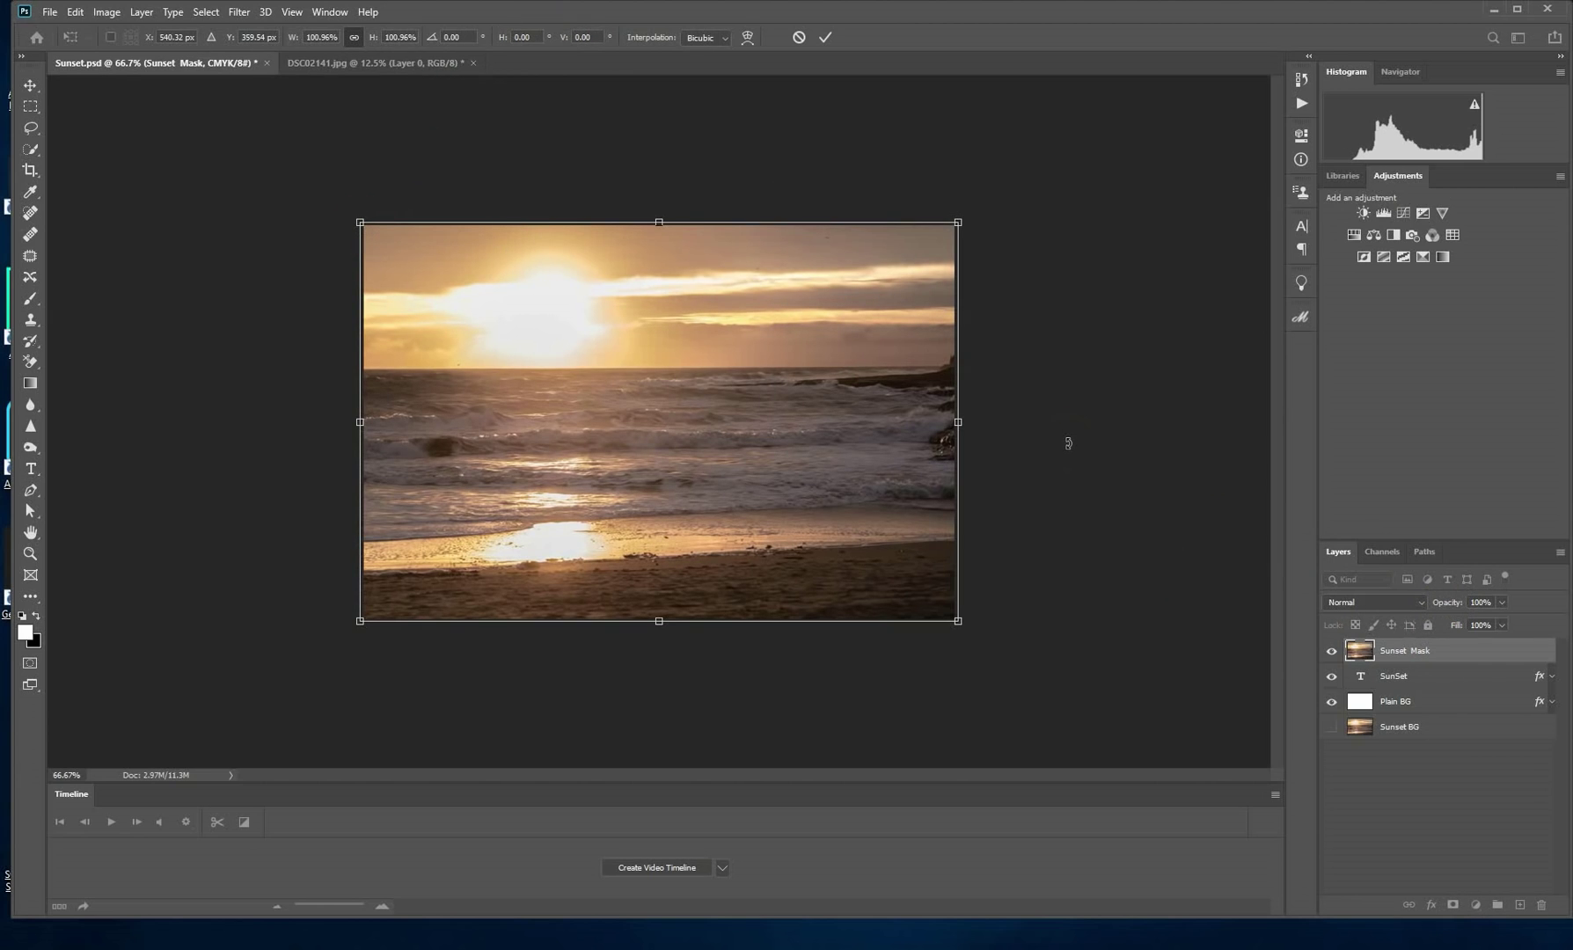
{"action": "key", "text": "t"}
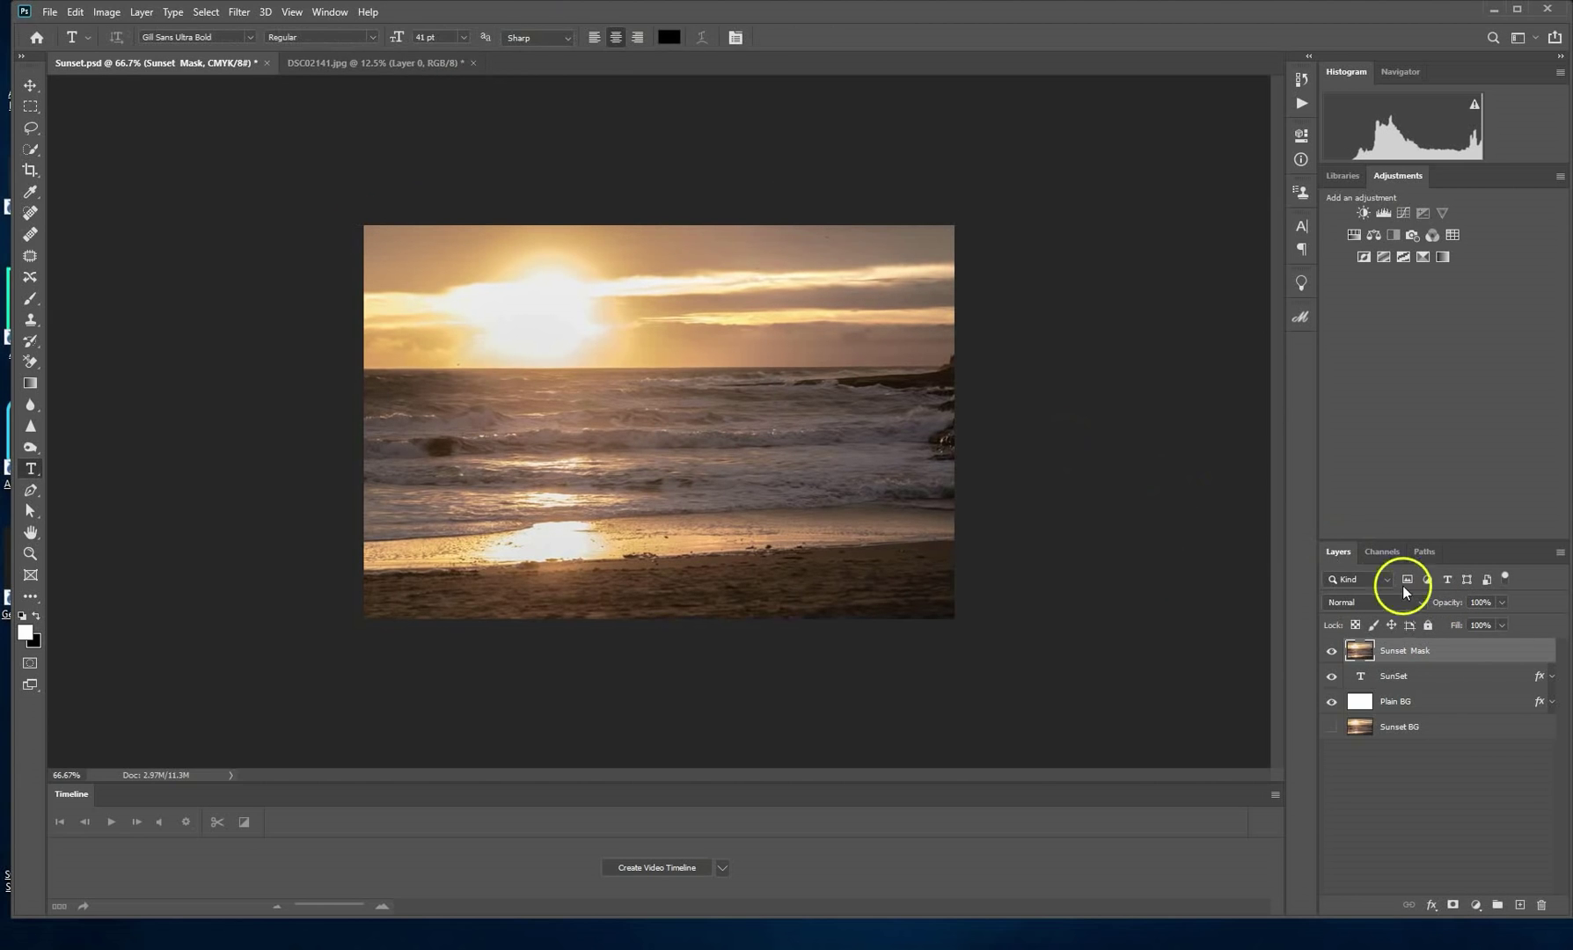
Clip the Sunset Mask photo to the SunSet text layer with Create Clipping Mask.
{"action": "right_click", "coordinate": [1496, 650]}
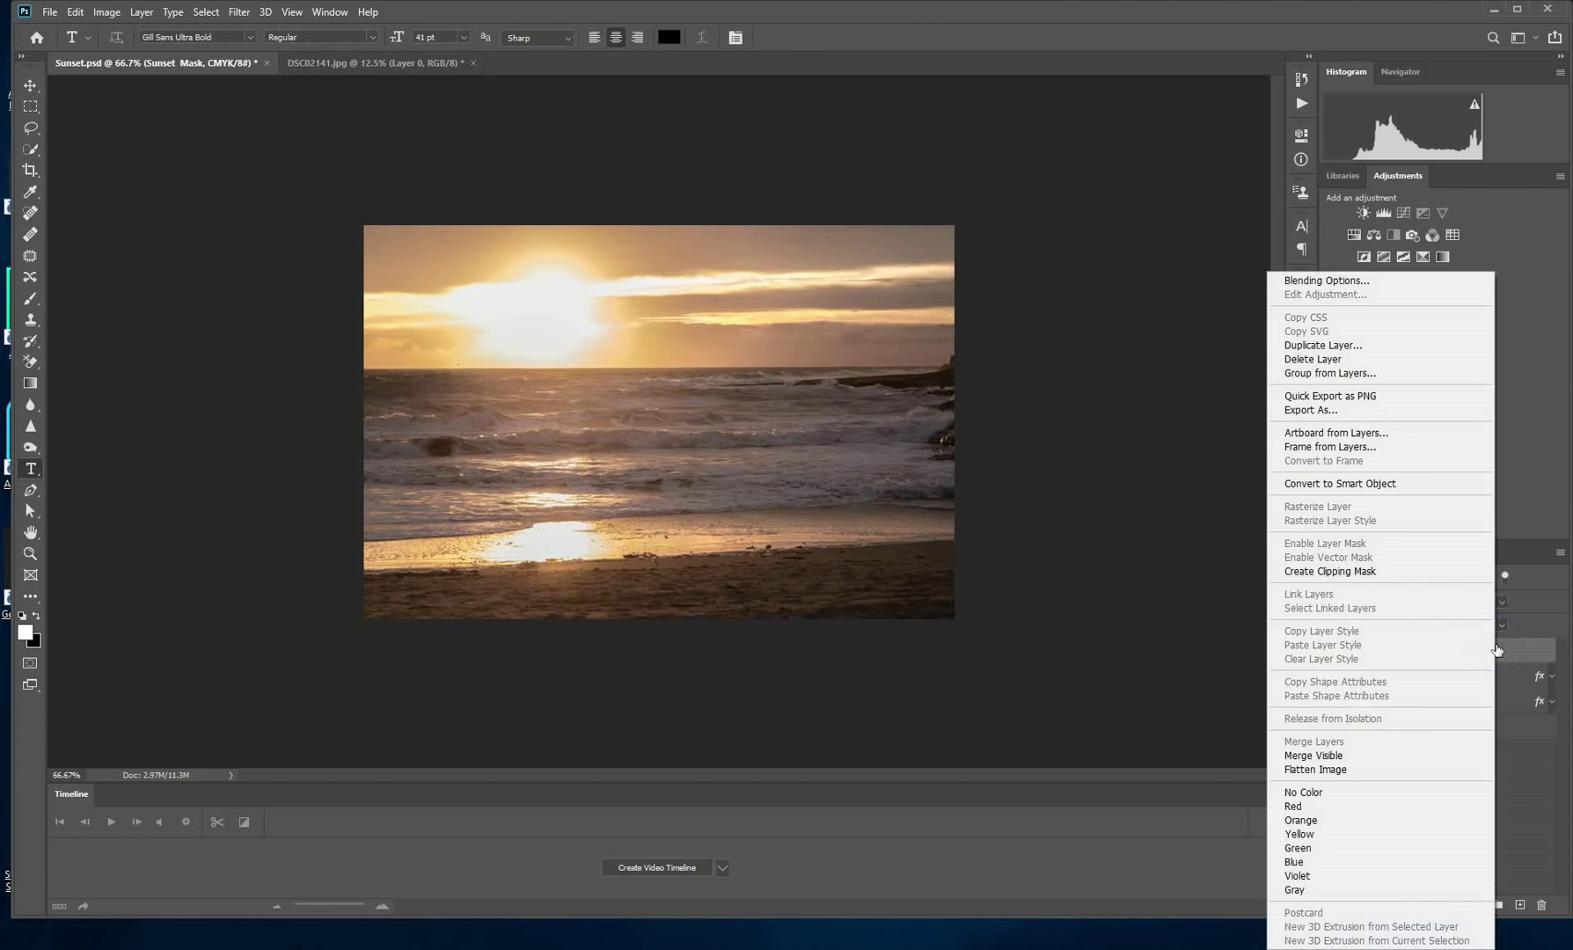
{"action": "left_click", "coordinate": [1339, 572]}
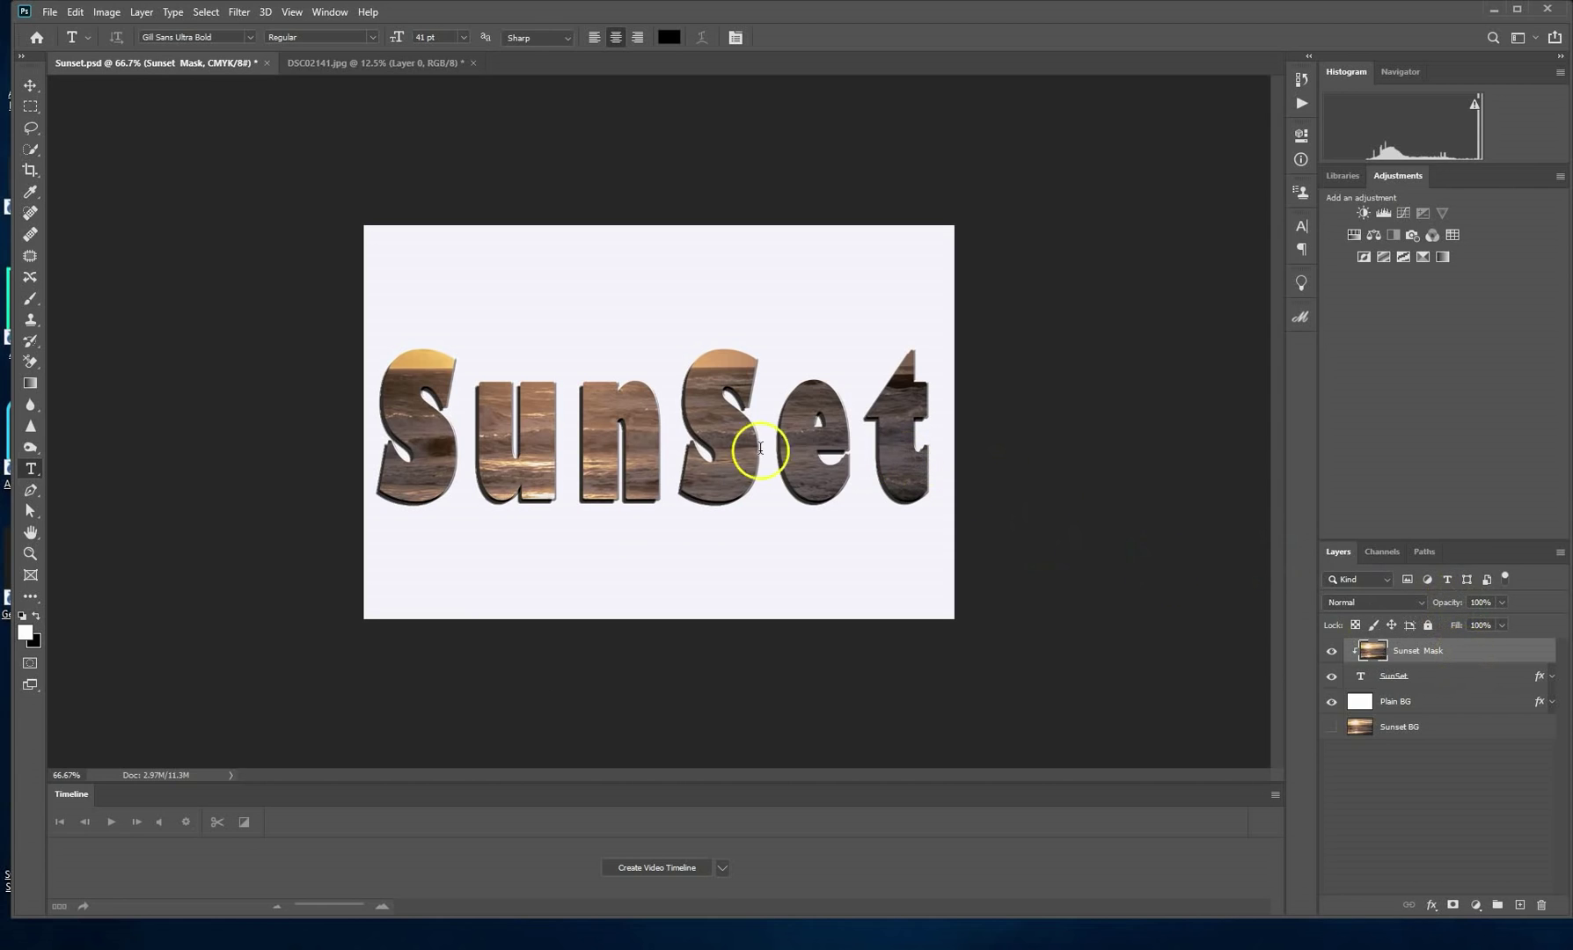
Drag the clipped sunset photo with the Move tool so golden sky tops the letters.
{"action": "left_click", "coordinate": [30, 86]}
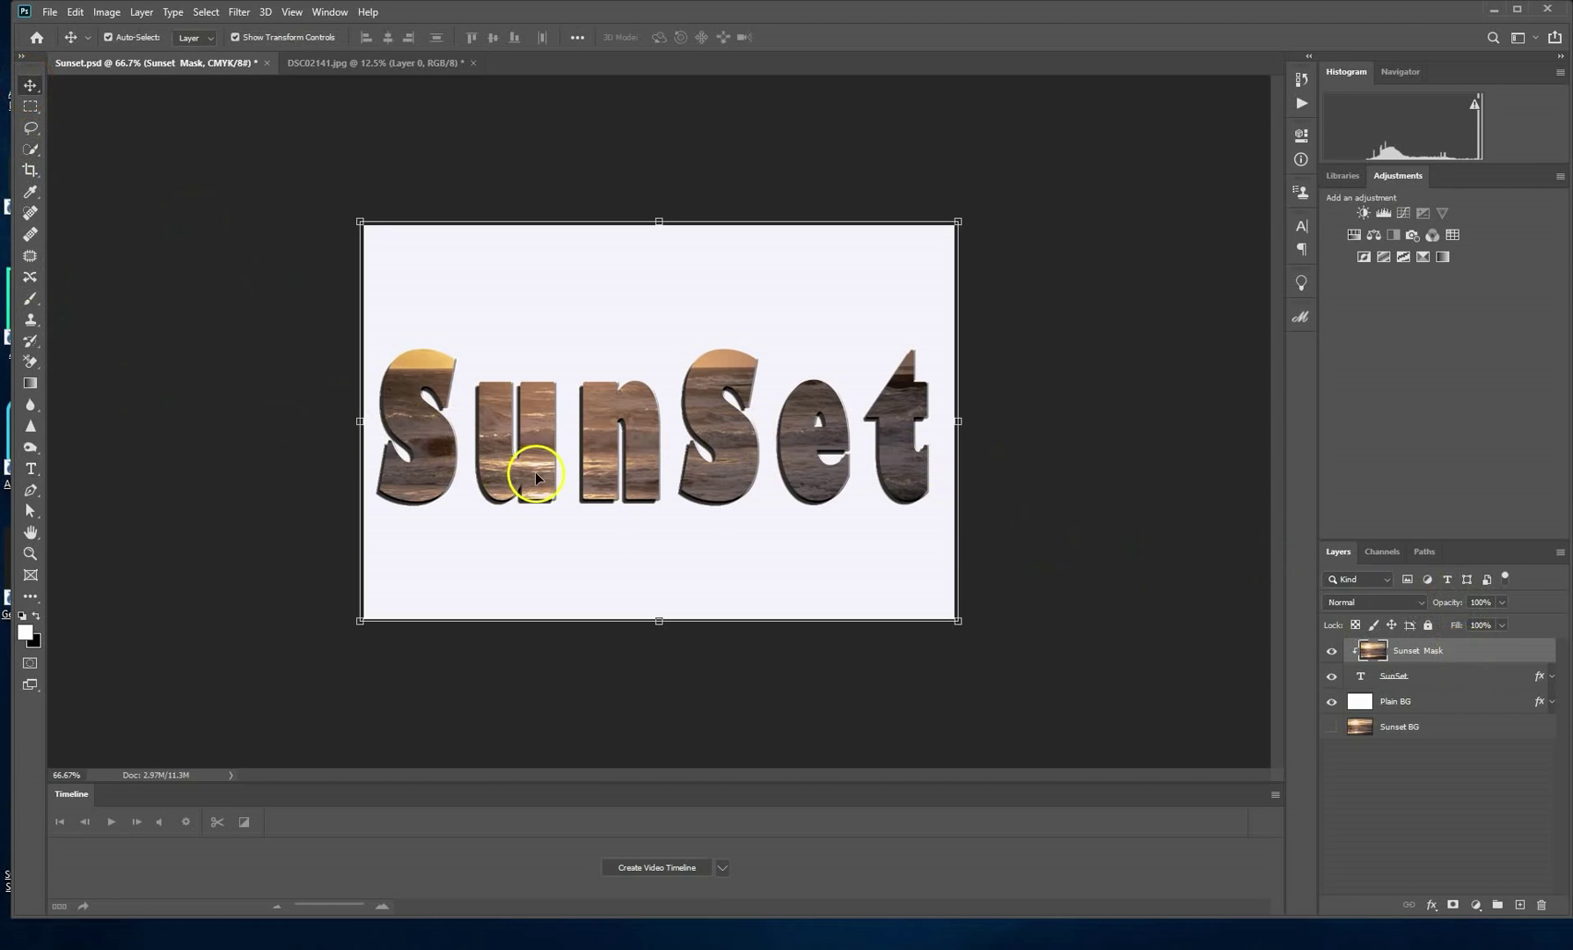
{"action": "mouse_move", "coordinate": [545, 476]}
{"action": "left_mouse_down"}
{"action": "mouse_move", "coordinate": [539, 446]}
{"action": "mouse_move", "coordinate": [589, 457]}
{"action": "mouse_move", "coordinate": [520, 467]}
{"action": "mouse_move", "coordinate": [509, 495]}
{"action": "mouse_move", "coordinate": [310, 495]}
{"action": "mouse_move", "coordinate": [607, 478]}
{"action": "mouse_move", "coordinate": [515, 482]}
{"action": "left_mouse_up"}
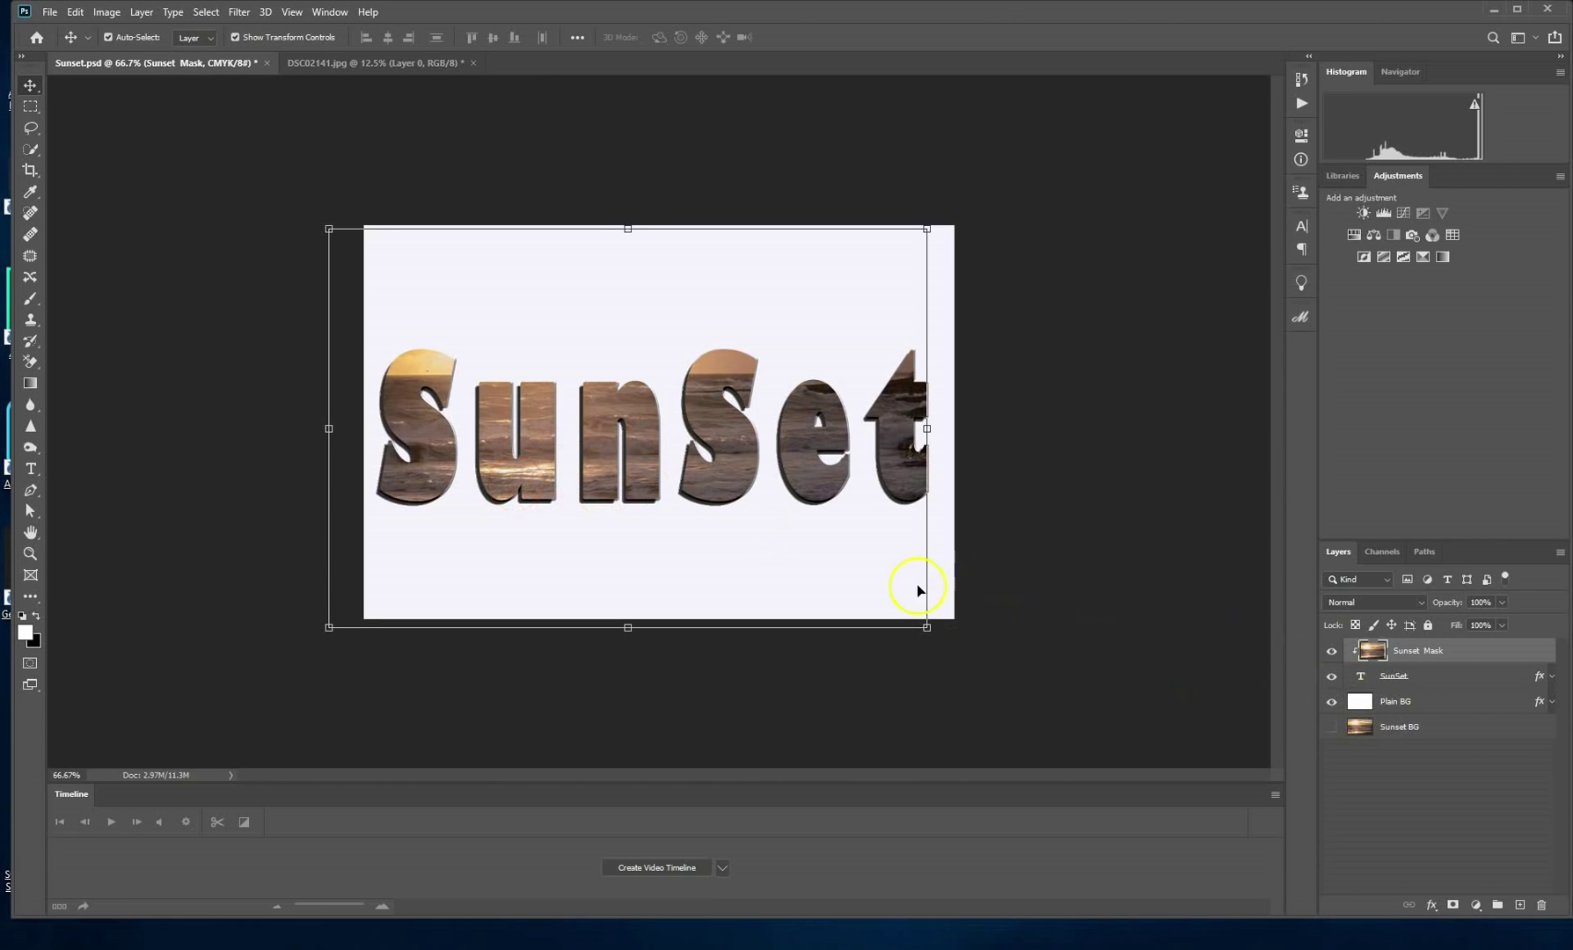
{"action": "left_click_drag", "start_coordinate": [709, 482], "coordinate": [746, 483]}
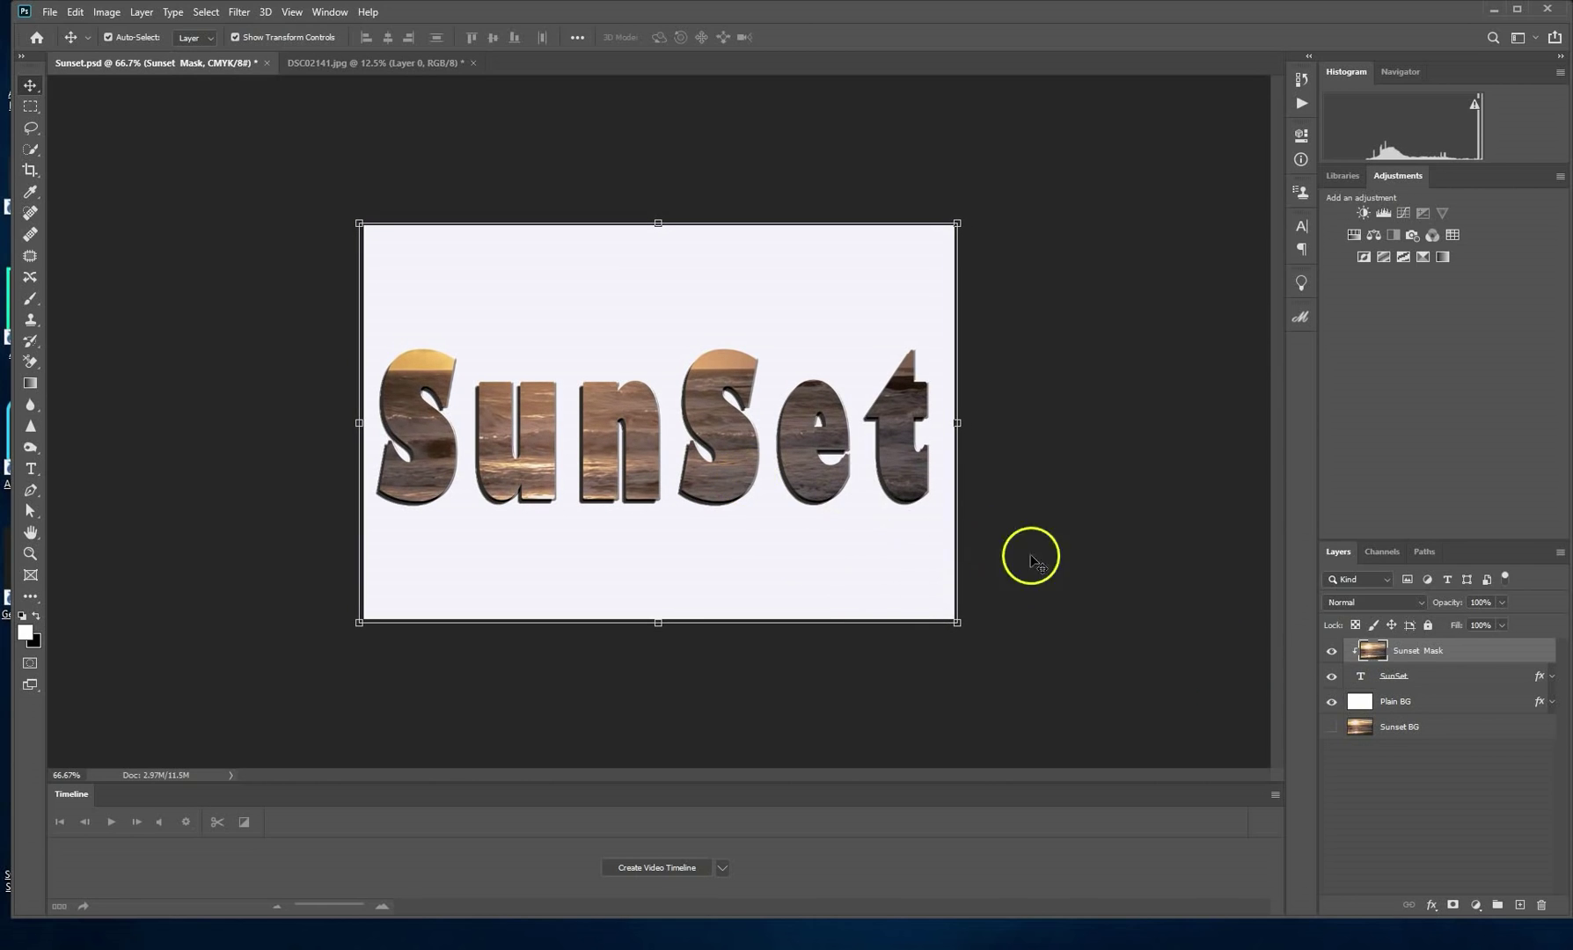
Show the Sunset BG photo and hide the white Plain BG layer behind SunSet.
{"action": "left_click", "coordinate": [1165, 663]}
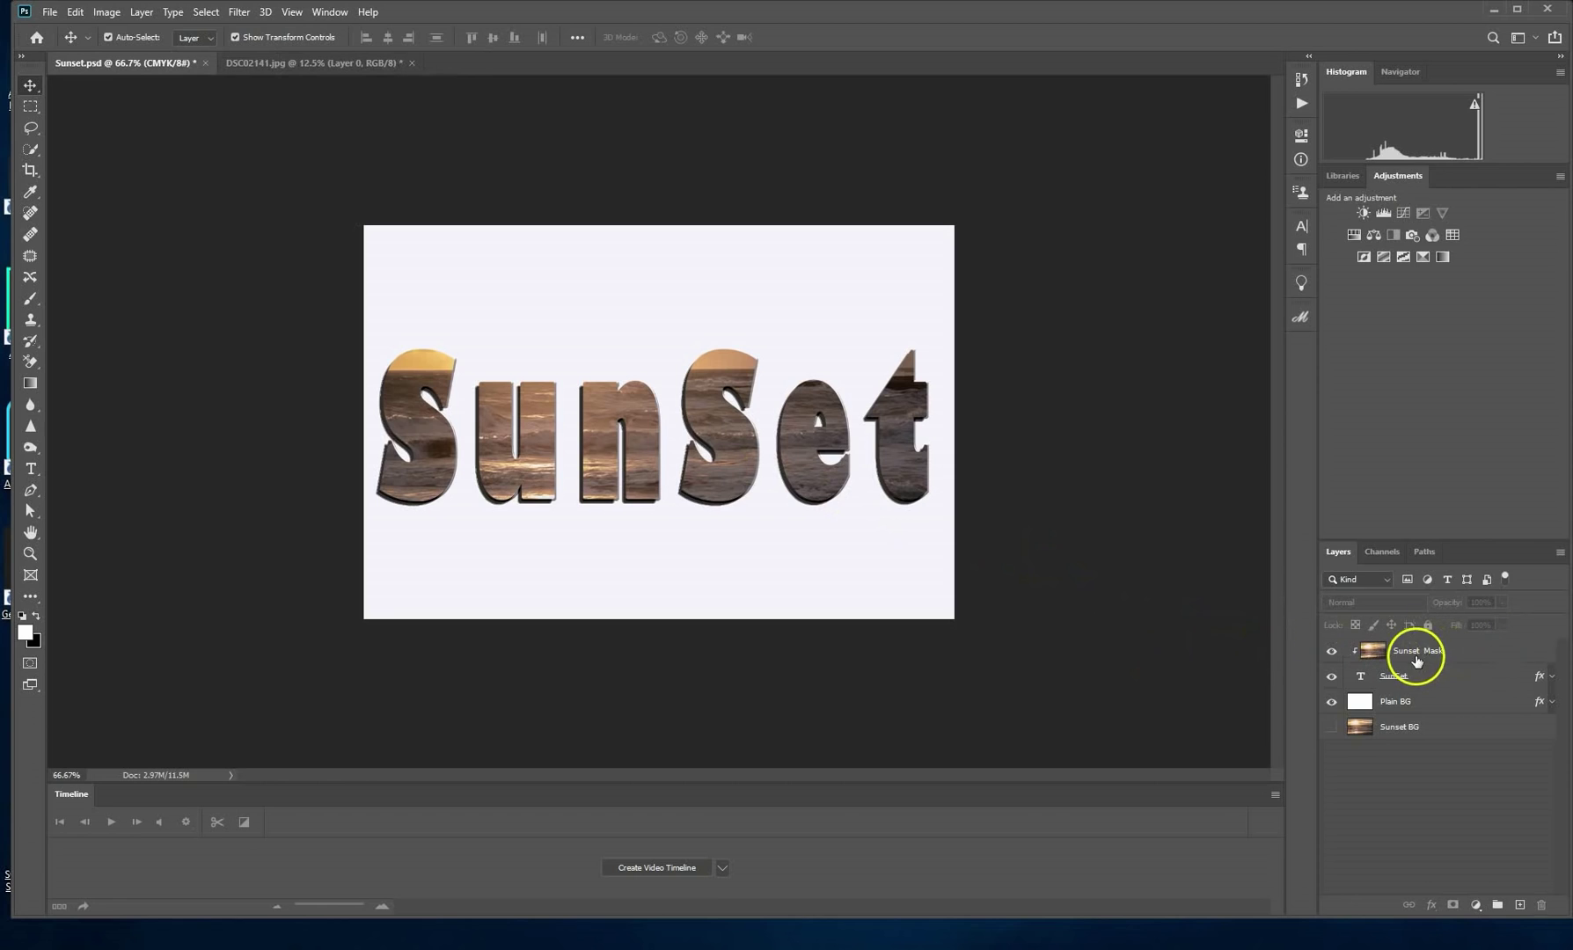
{"action": "mouse_move", "coordinate": [1310, 712]}
{"action": "left_mouse_down"}
{"action": "mouse_move", "coordinate": [1358, 698]}
{"action": "mouse_move", "coordinate": [1335, 707]}
{"action": "left_mouse_up"}
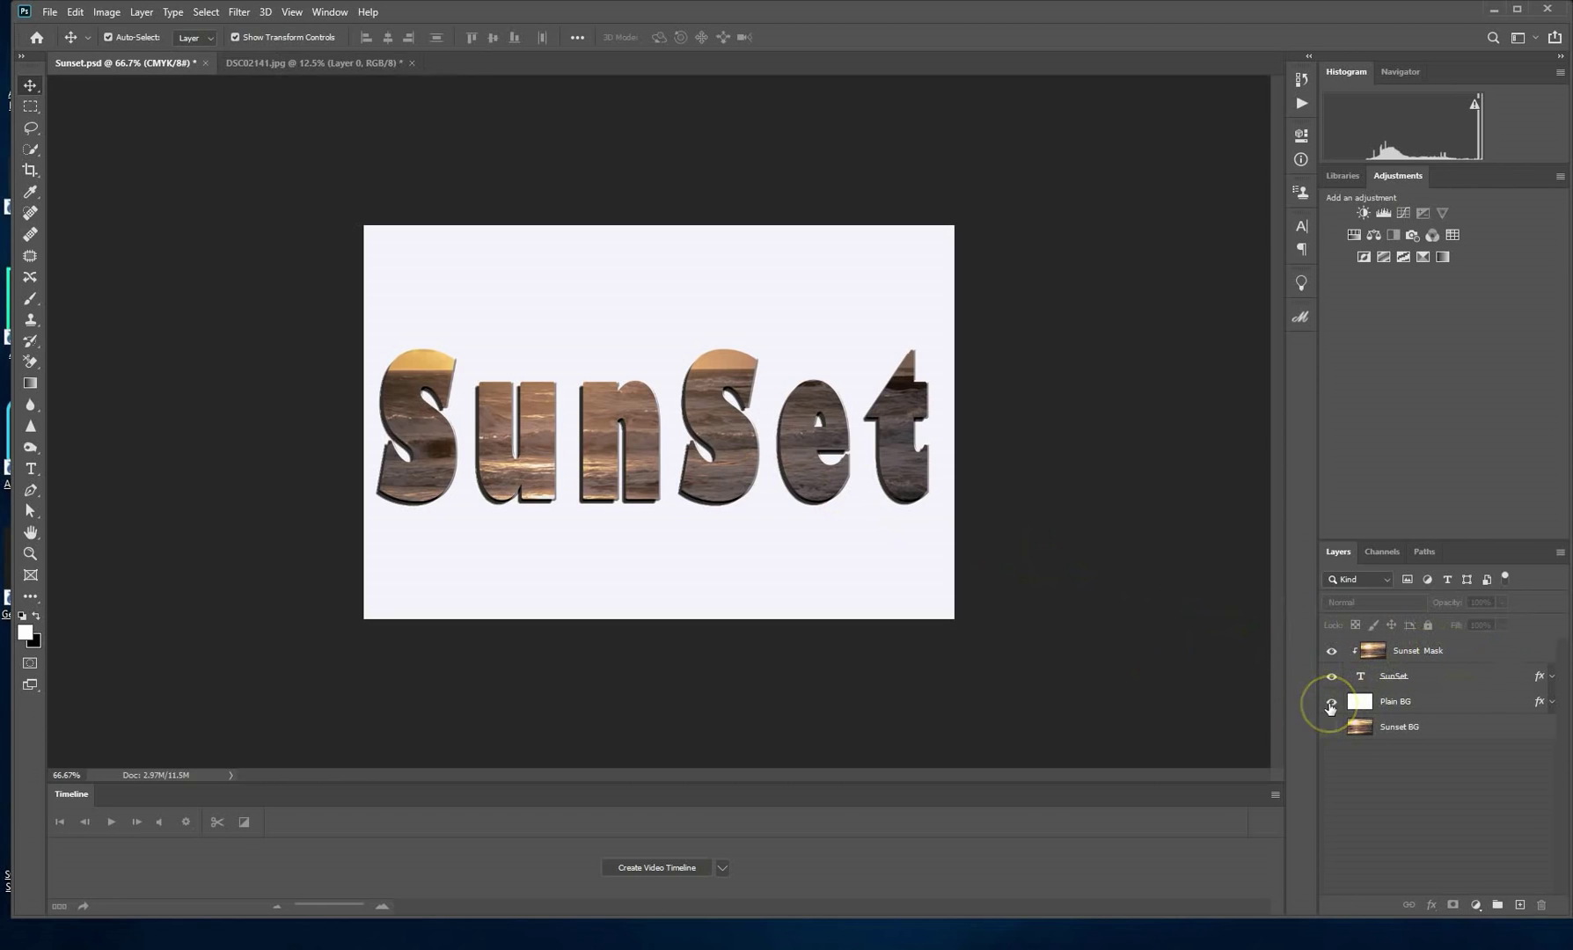
{"action": "left_click", "coordinate": [1332, 703]}
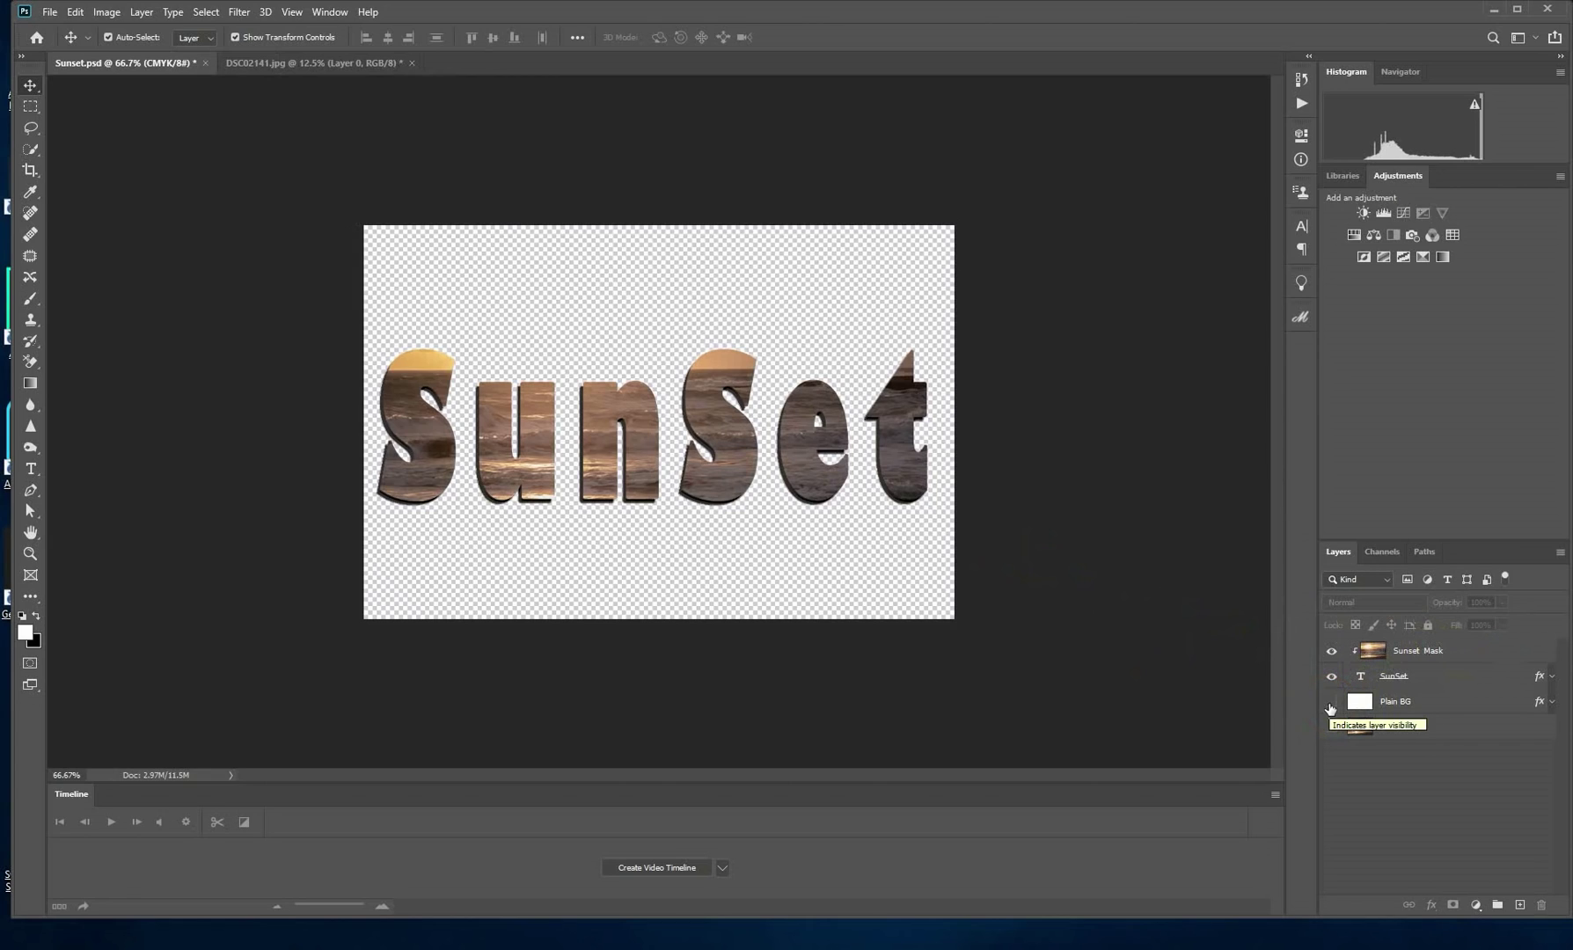
{"action": "left_click", "coordinate": [1331, 702]}
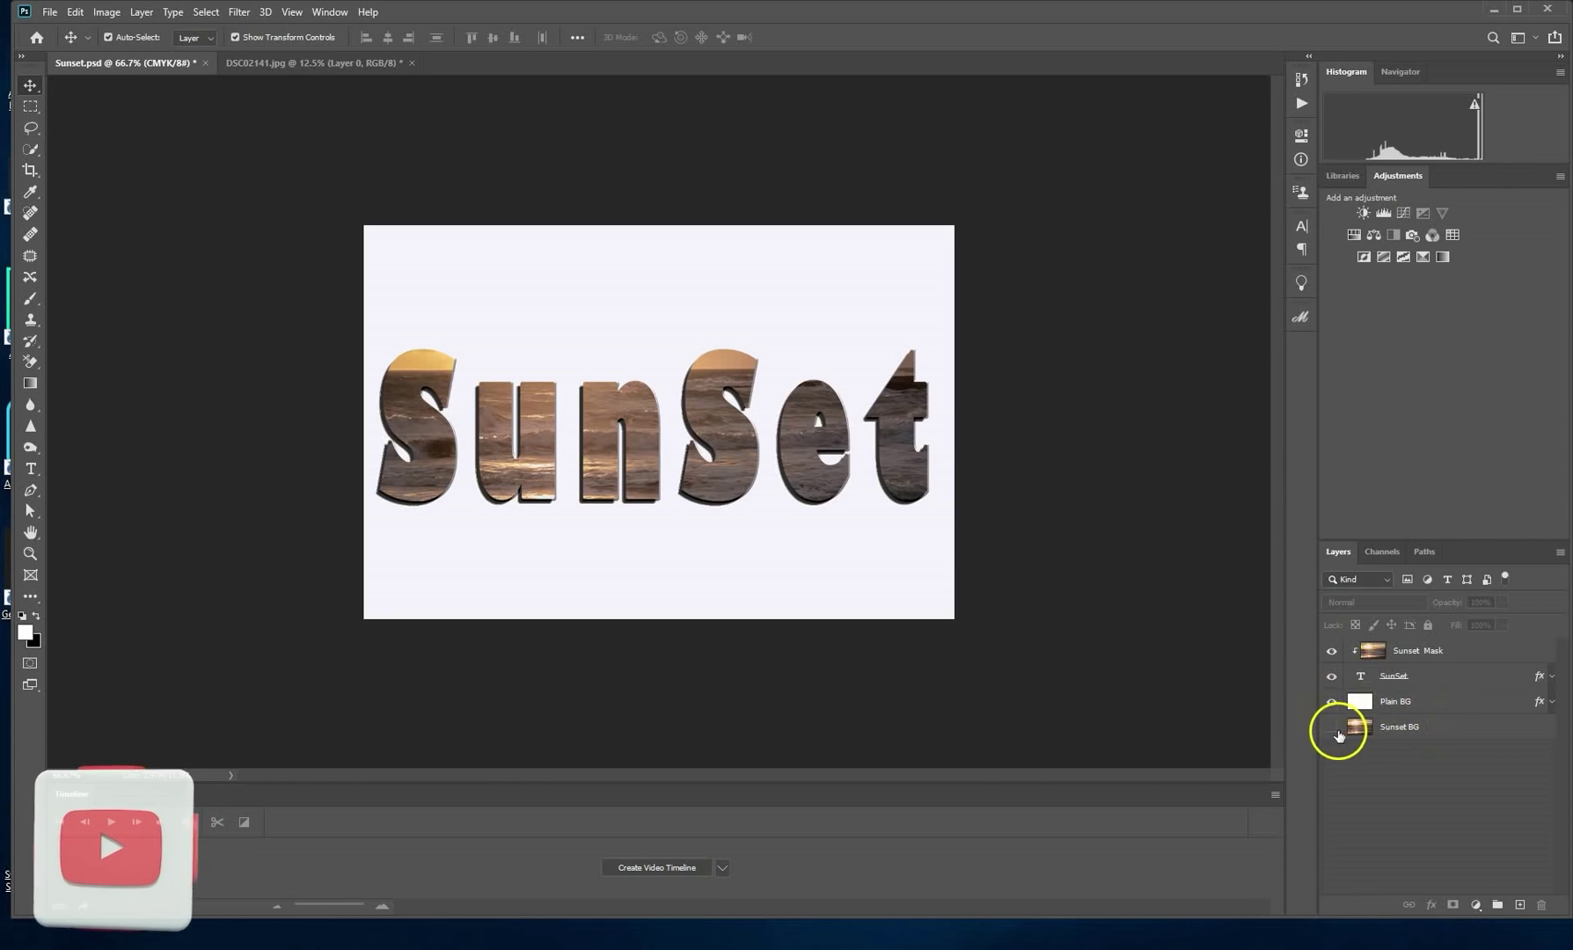
{"action": "left_click", "coordinate": [1335, 728]}
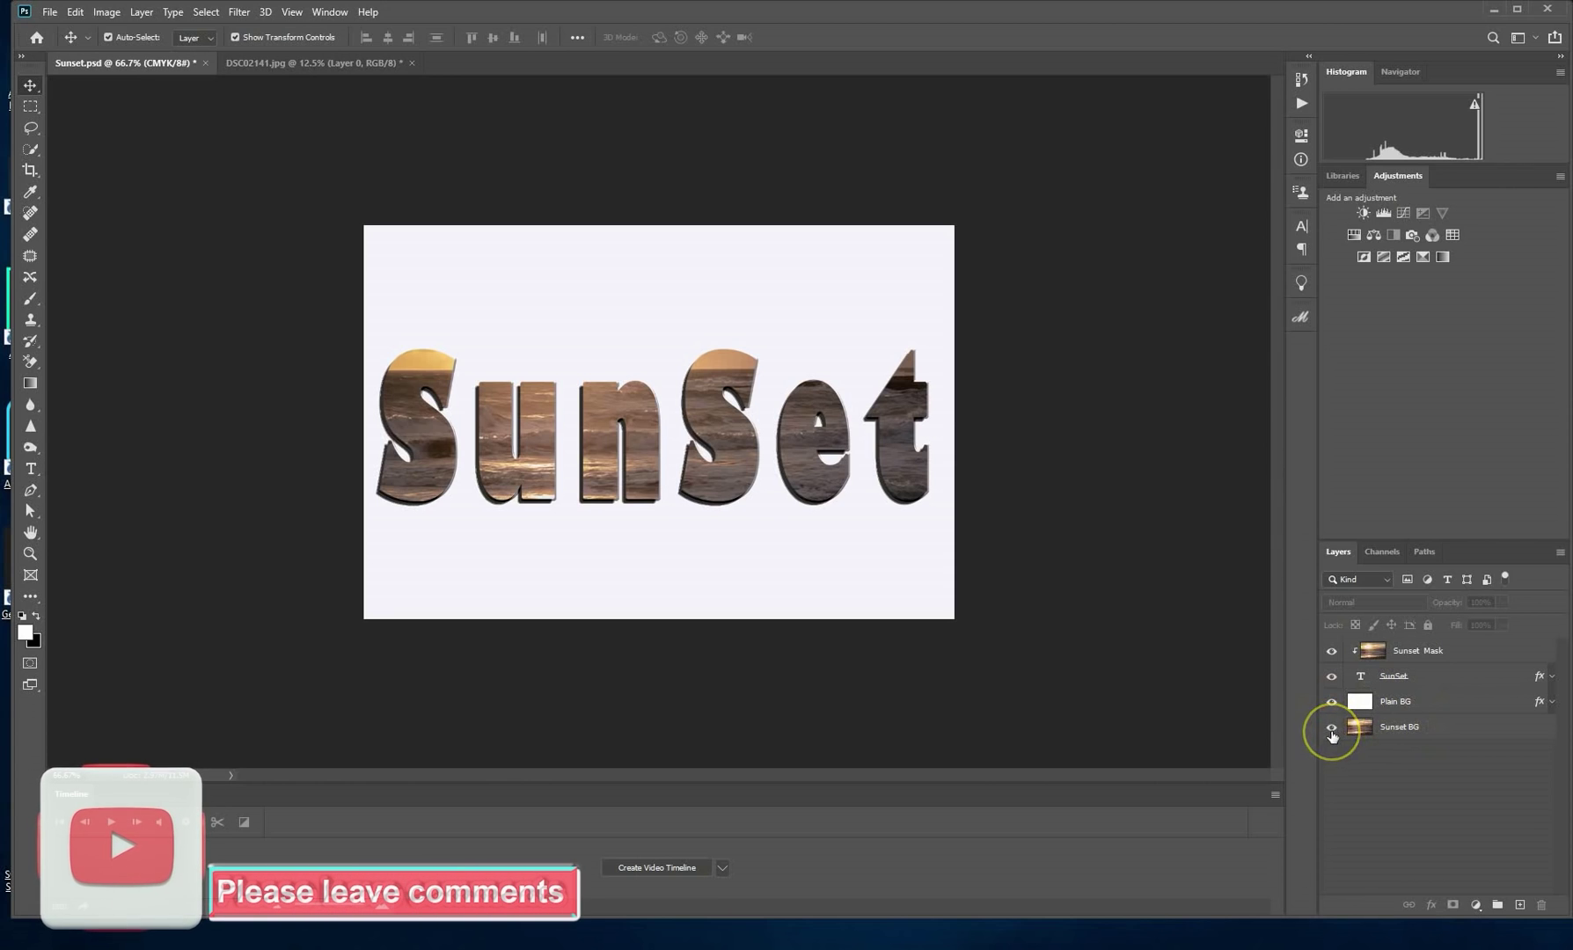
{"action": "left_click", "coordinate": [1331, 702]}
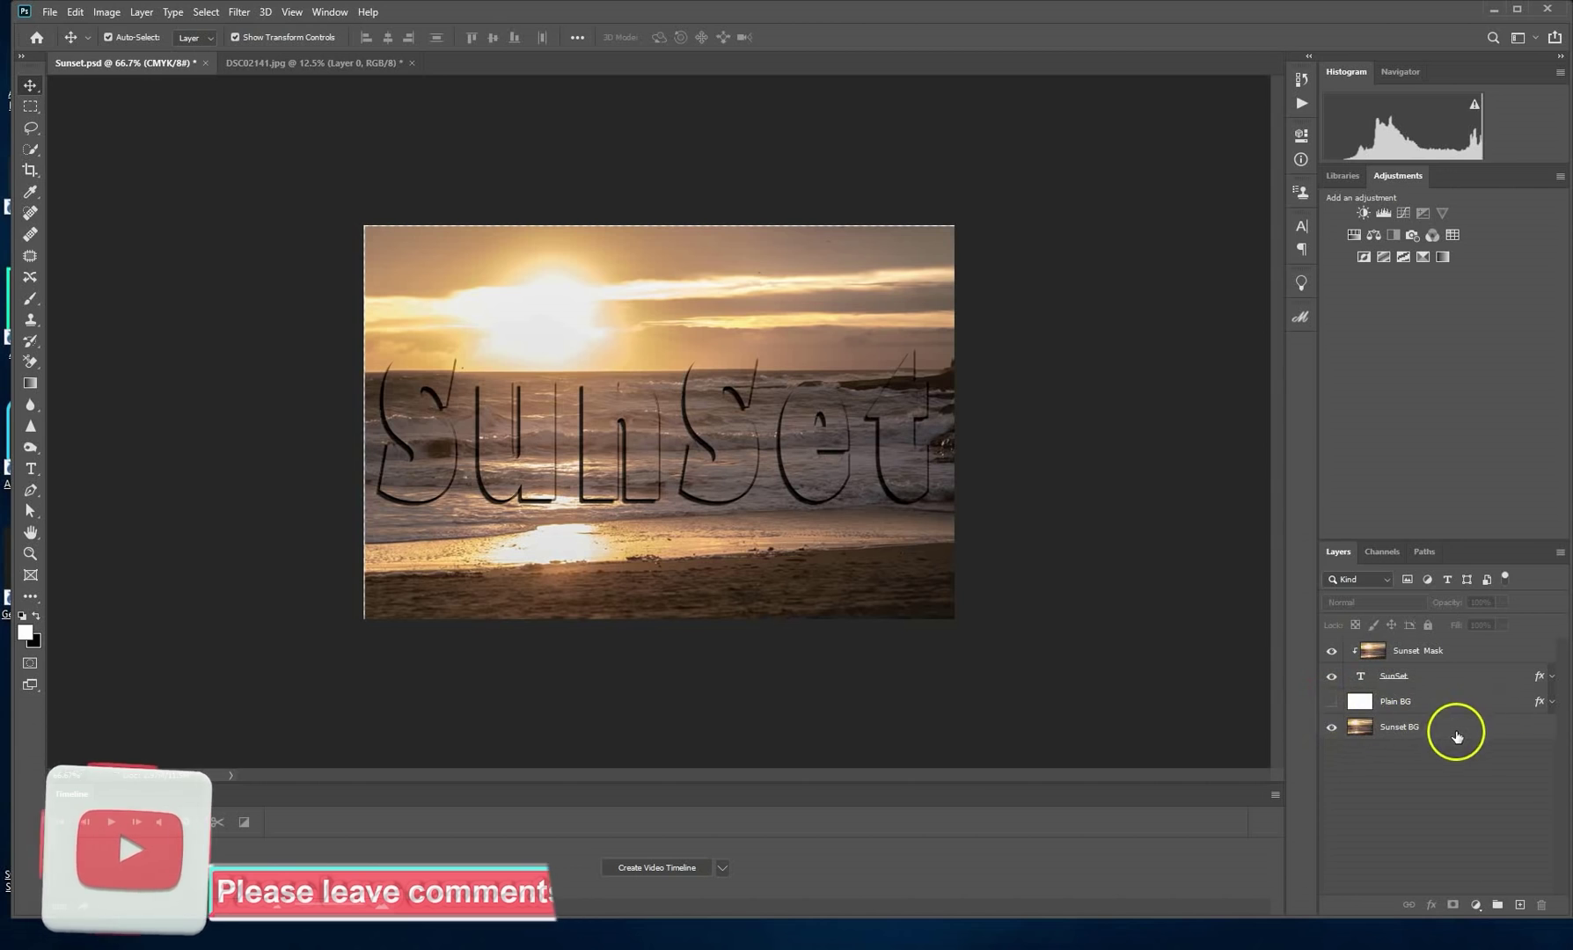
Scale the Sunset BG photo to about 101.43%, nudge it up and right, and commit.
{"action": "left_click", "coordinate": [1456, 730]}
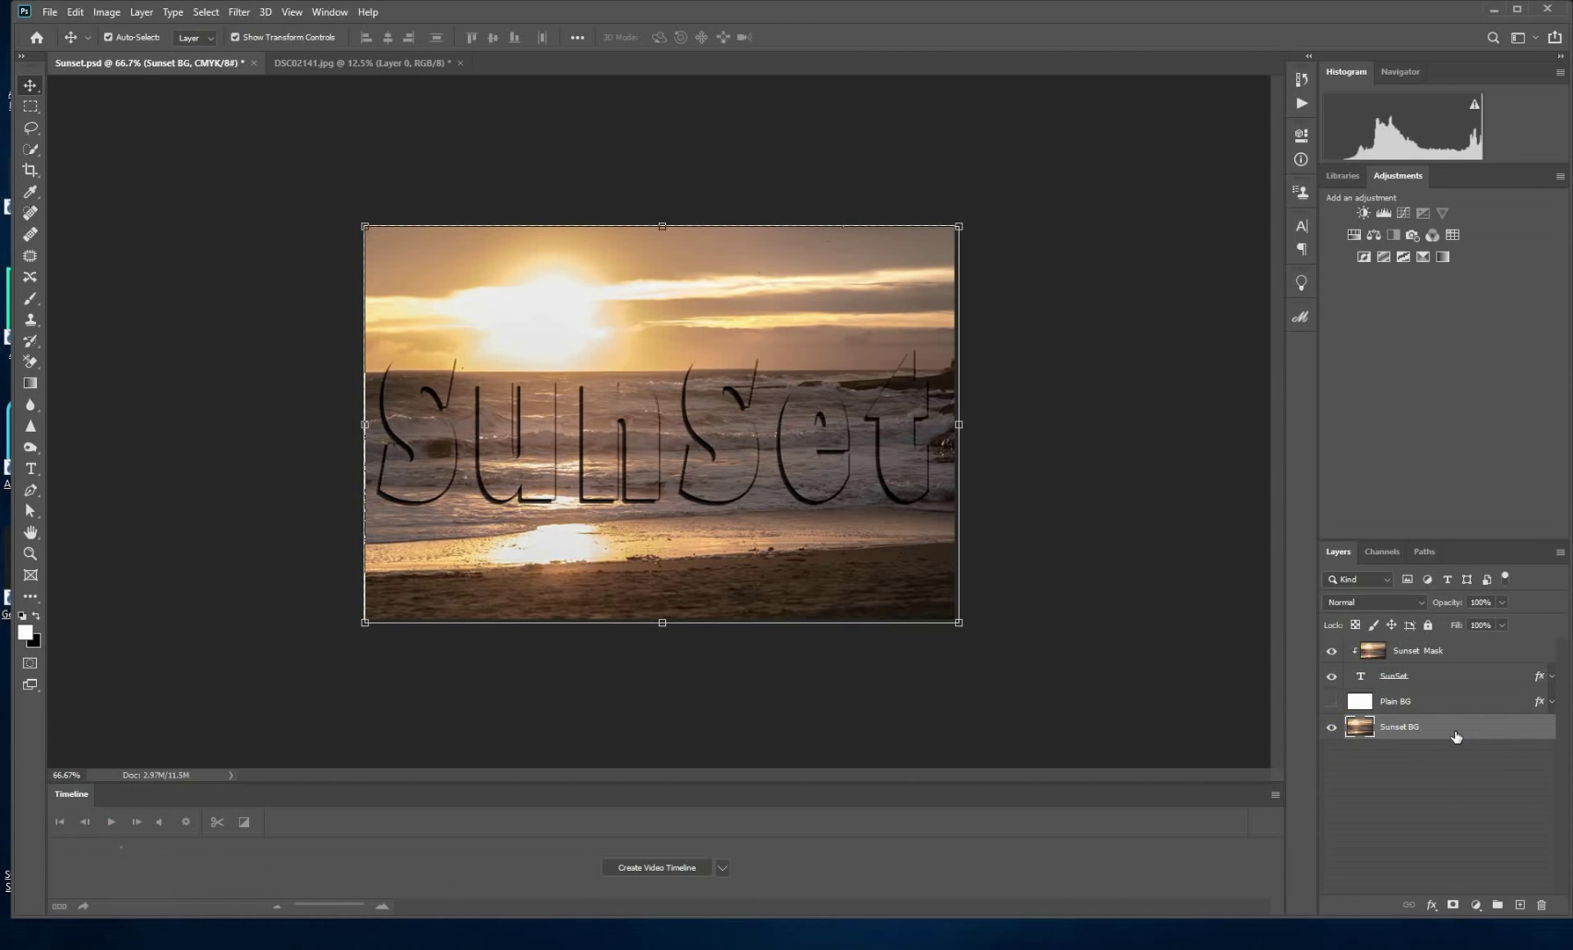
{"action": "key", "text": "ctrl+t"}
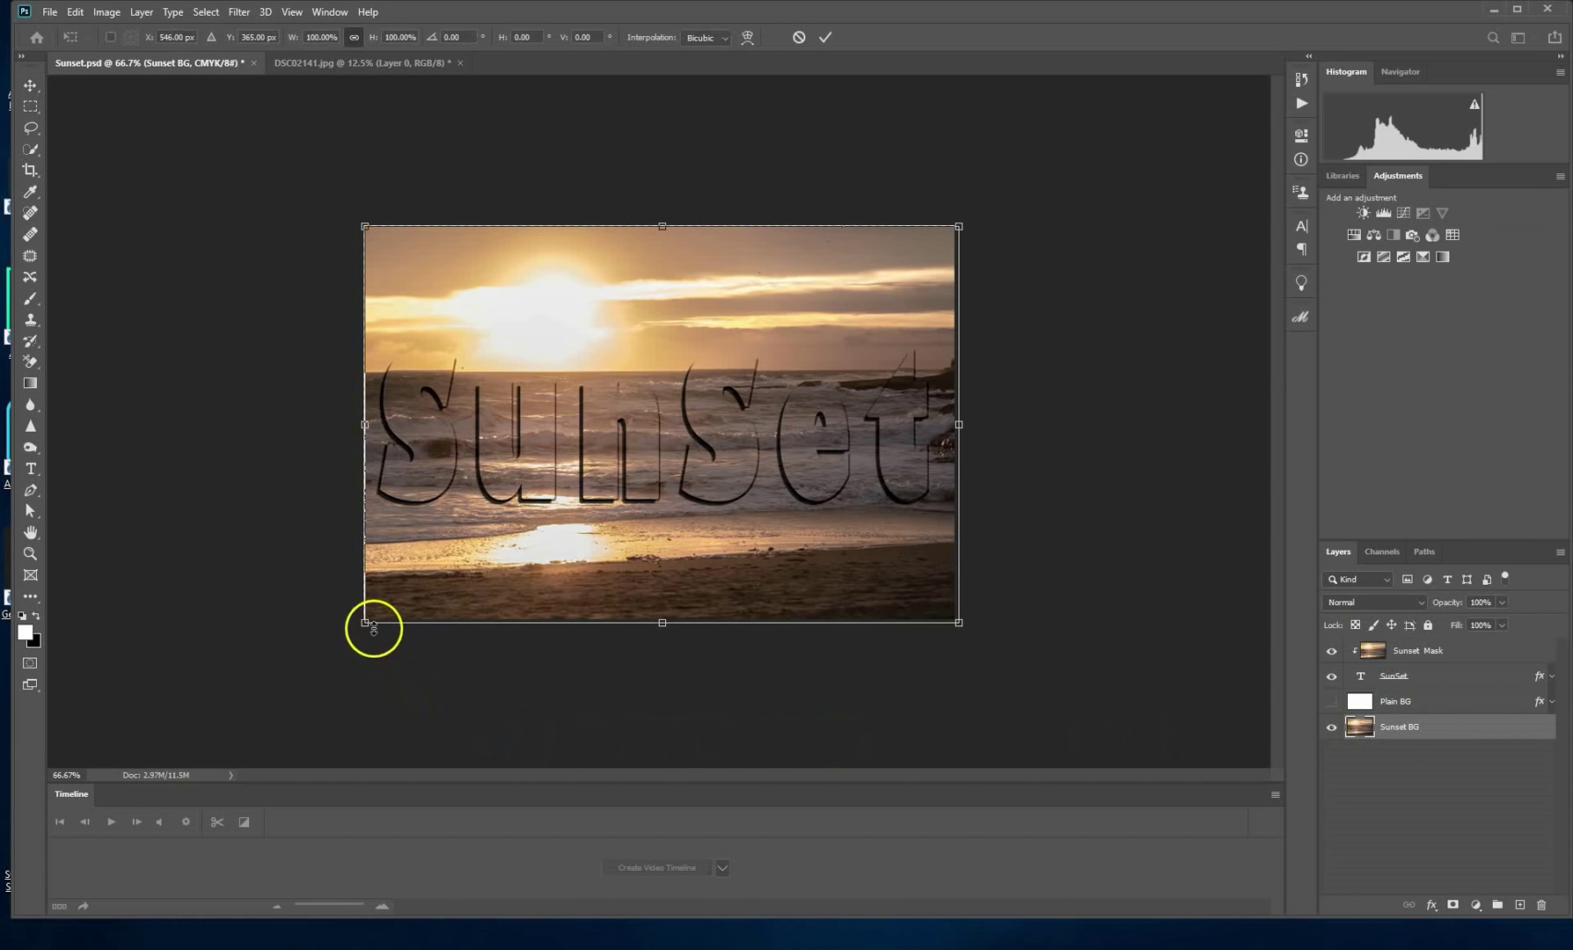
{"action": "left_click_drag", "start_coordinate": [365, 622], "coordinate": [356, 628]}
{"action": "key", "text": "Up"}
{"action": "key", "text": "Up"}
{"action": "key", "text": "Up"}
{"action": "key", "text": "Up"}
{"action": "key", "text": "Up"}
{"action": "key", "text": "Up"}
{"action": "key", "text": "Up"}
{"action": "key", "text": "Up"}
{"action": "key", "text": "Up"}
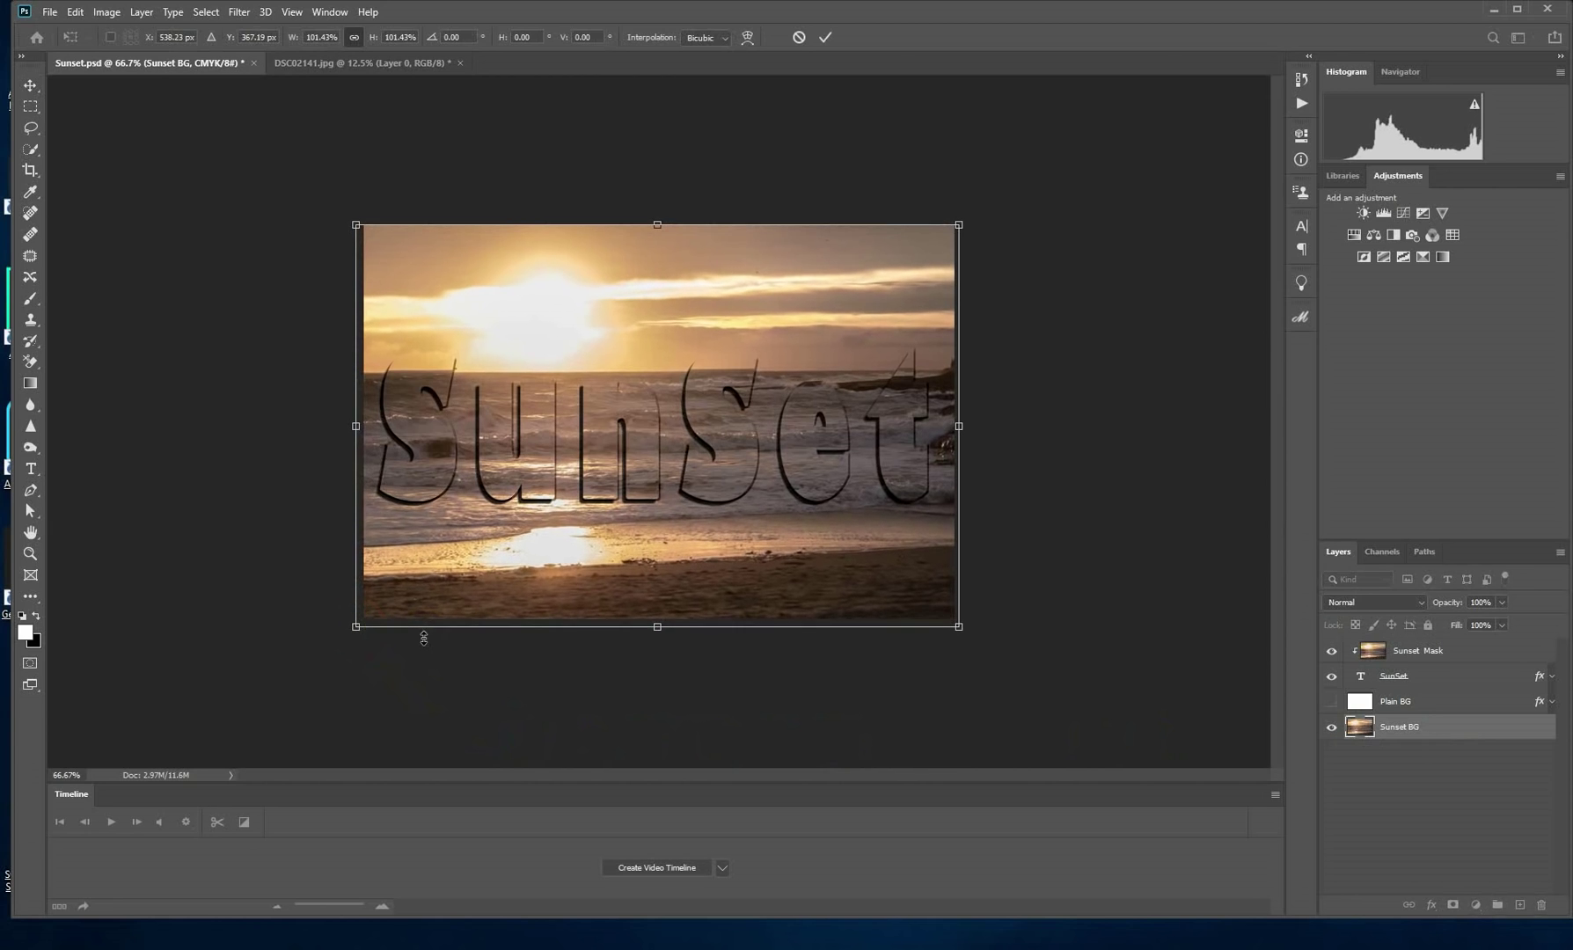
{"action": "key", "text": "Right"}
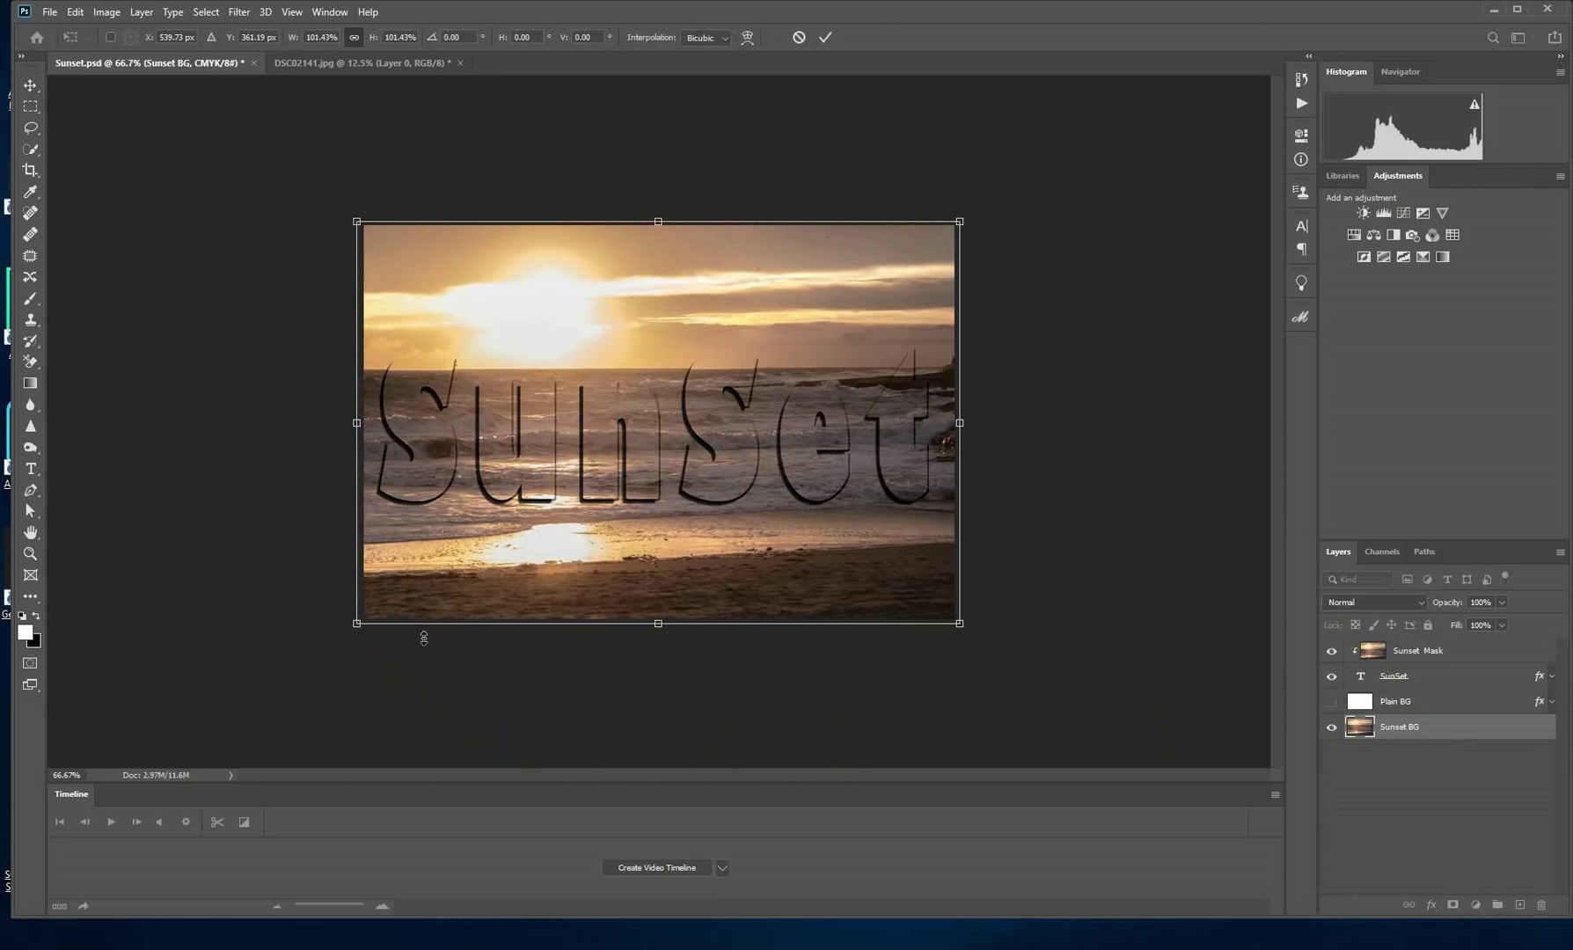
{"action": "key", "text": "Return"}
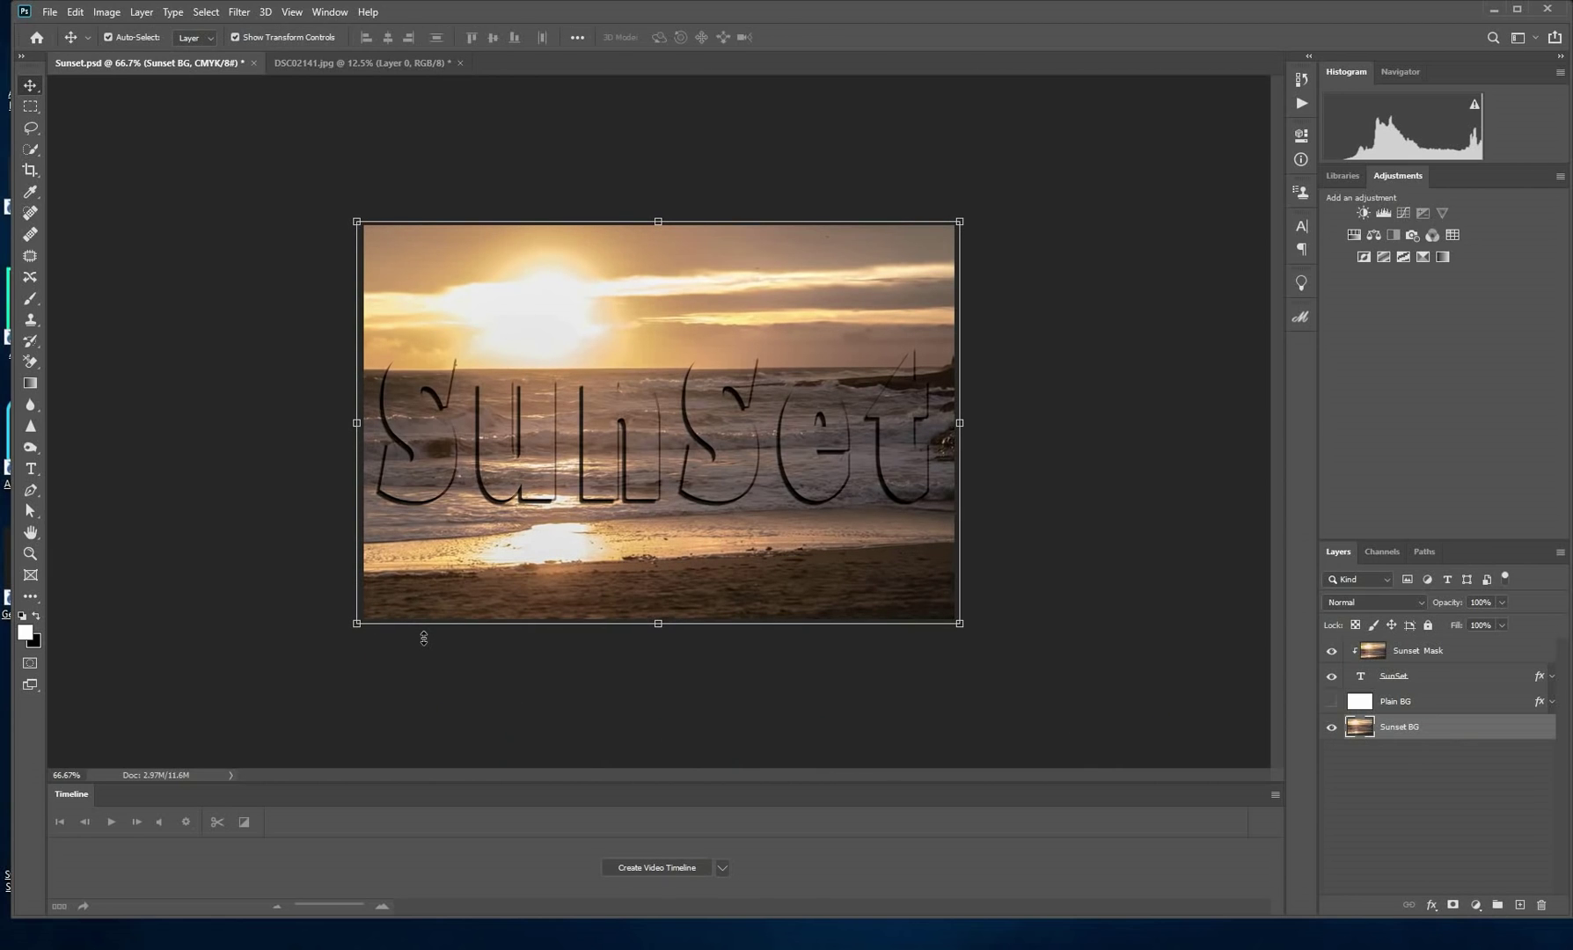
{"action": "left_click", "coordinate": [1038, 498]}
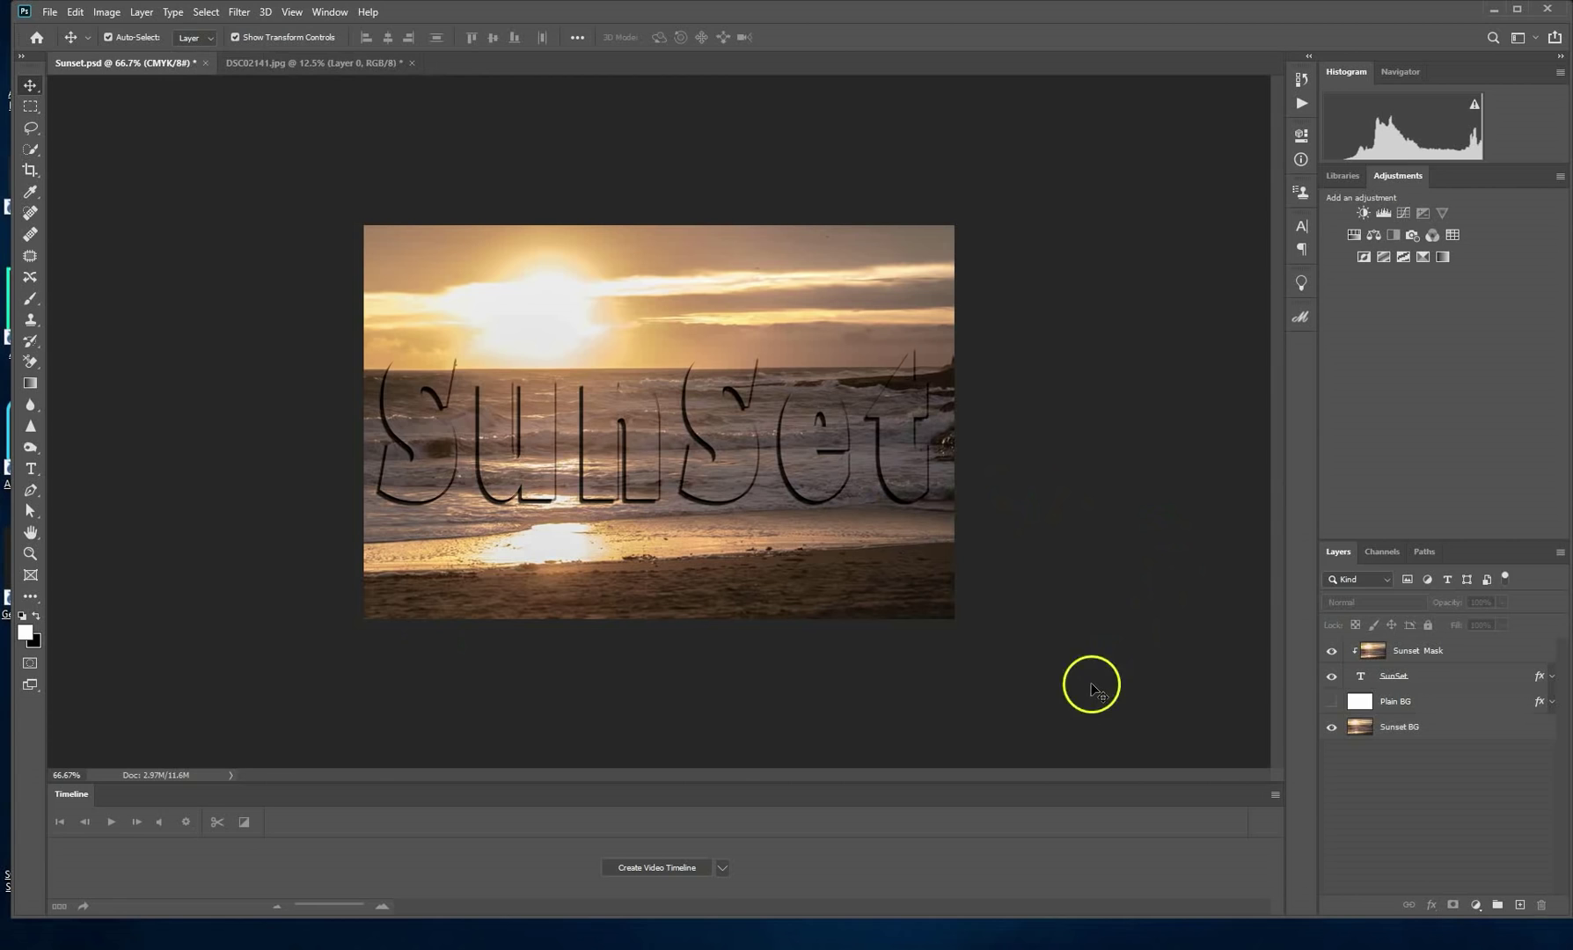
Make the Plain BG layer visible again and select it.
{"action": "left_click", "coordinate": [1331, 702]}
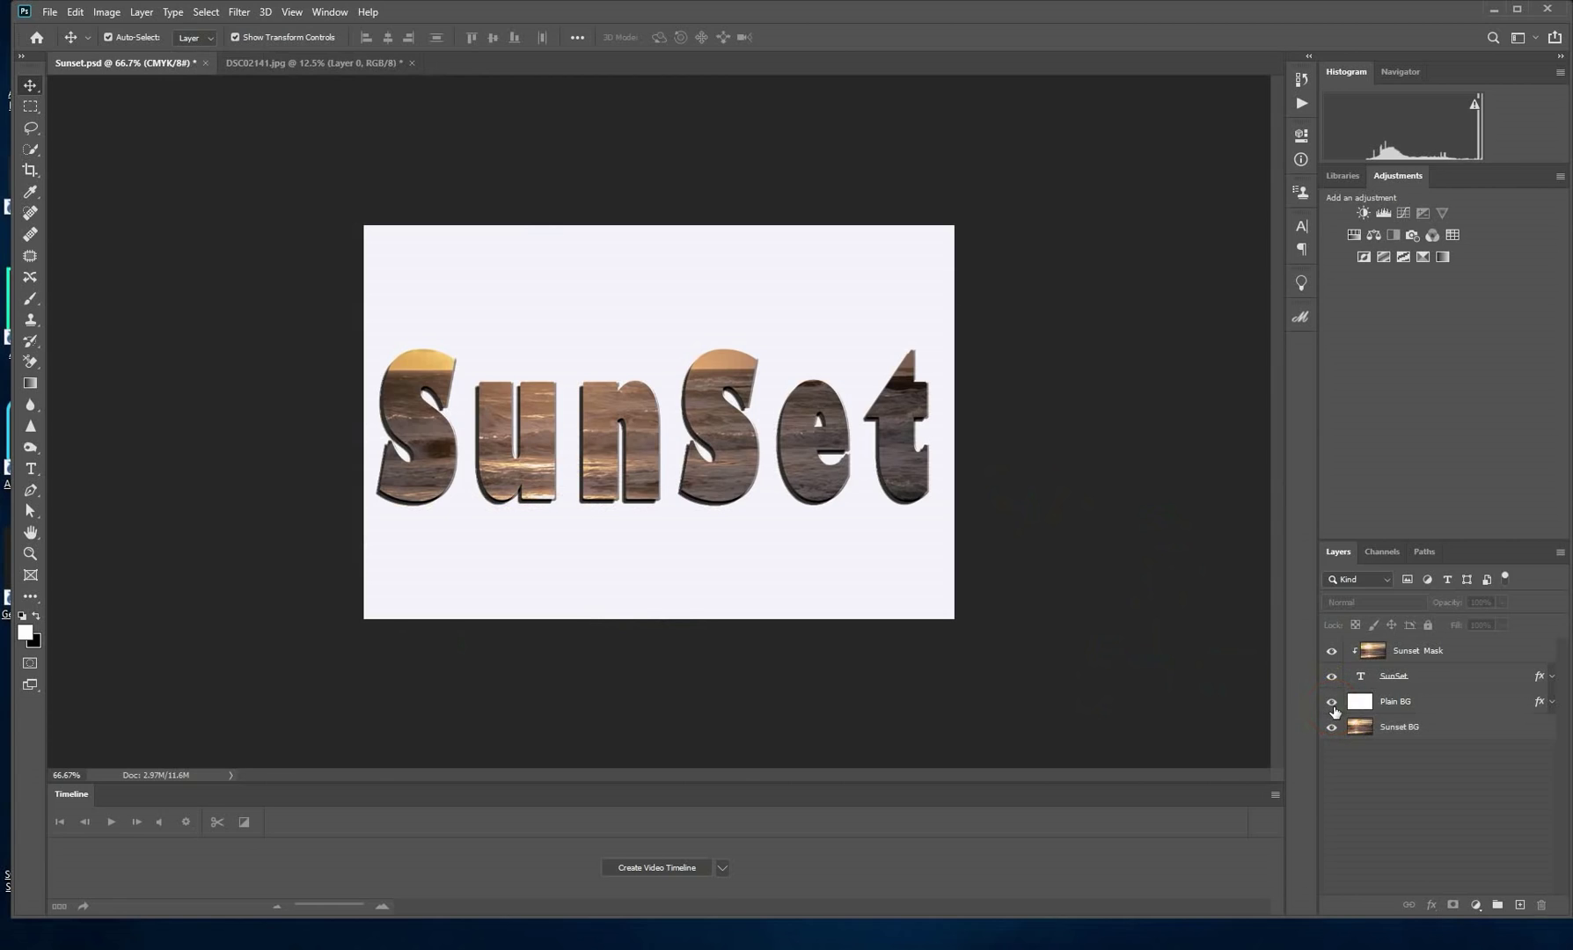
{"action": "left_click", "coordinate": [1459, 702]}
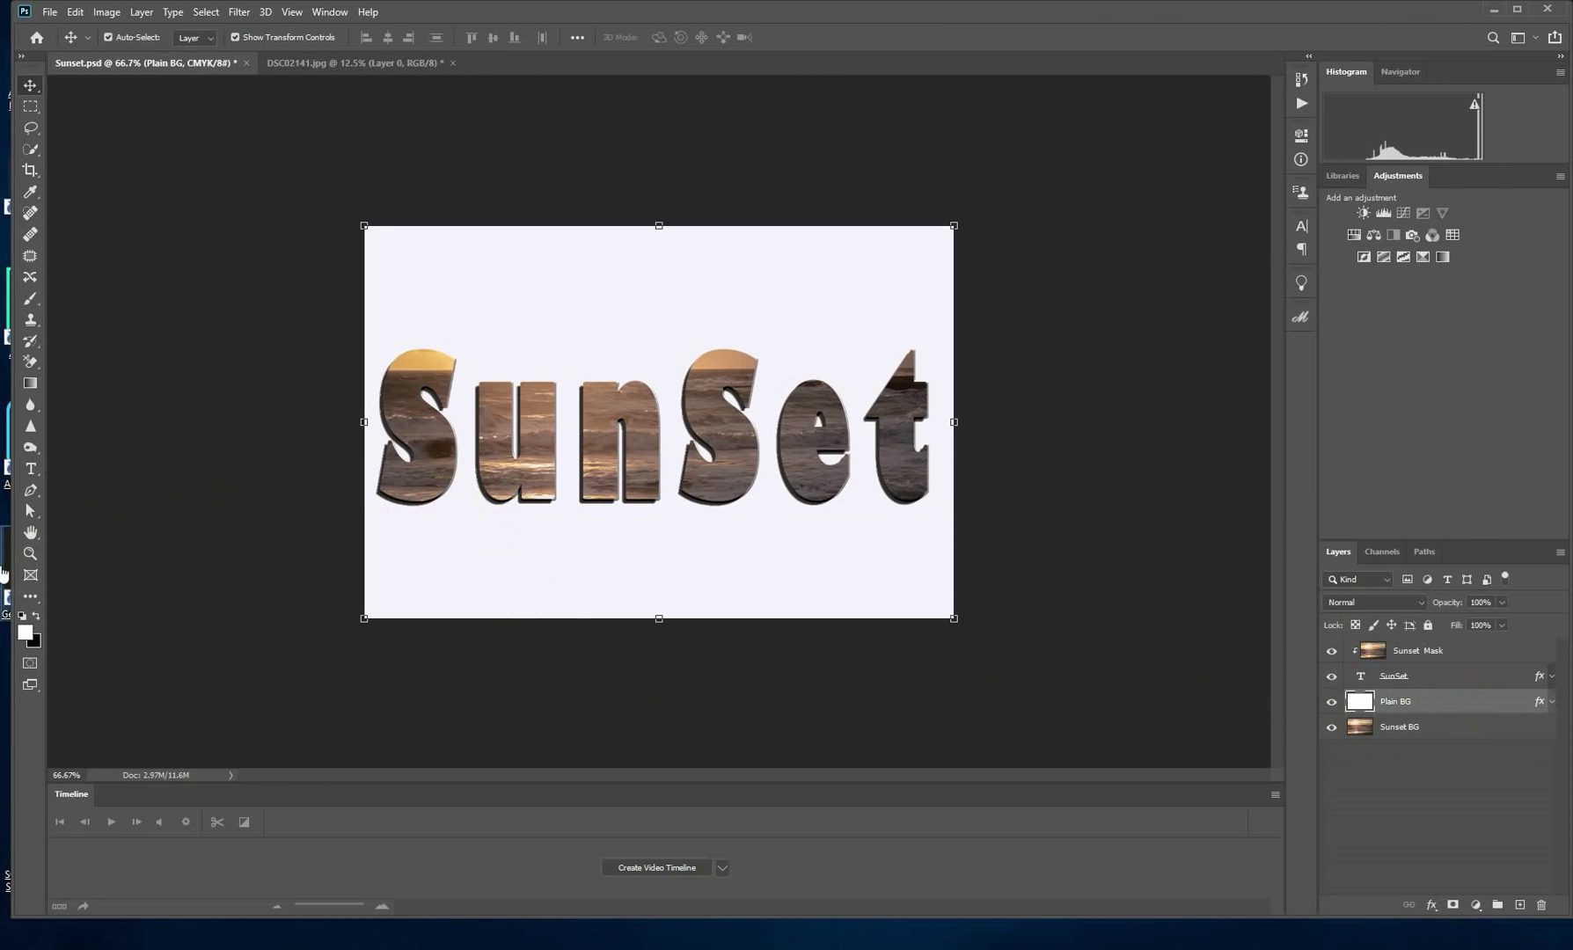
Fill Plain BG with a top-left to bottom-right black-to-white gradient and compare it against the sunset.
{"action": "left_click", "coordinate": [34, 386]}
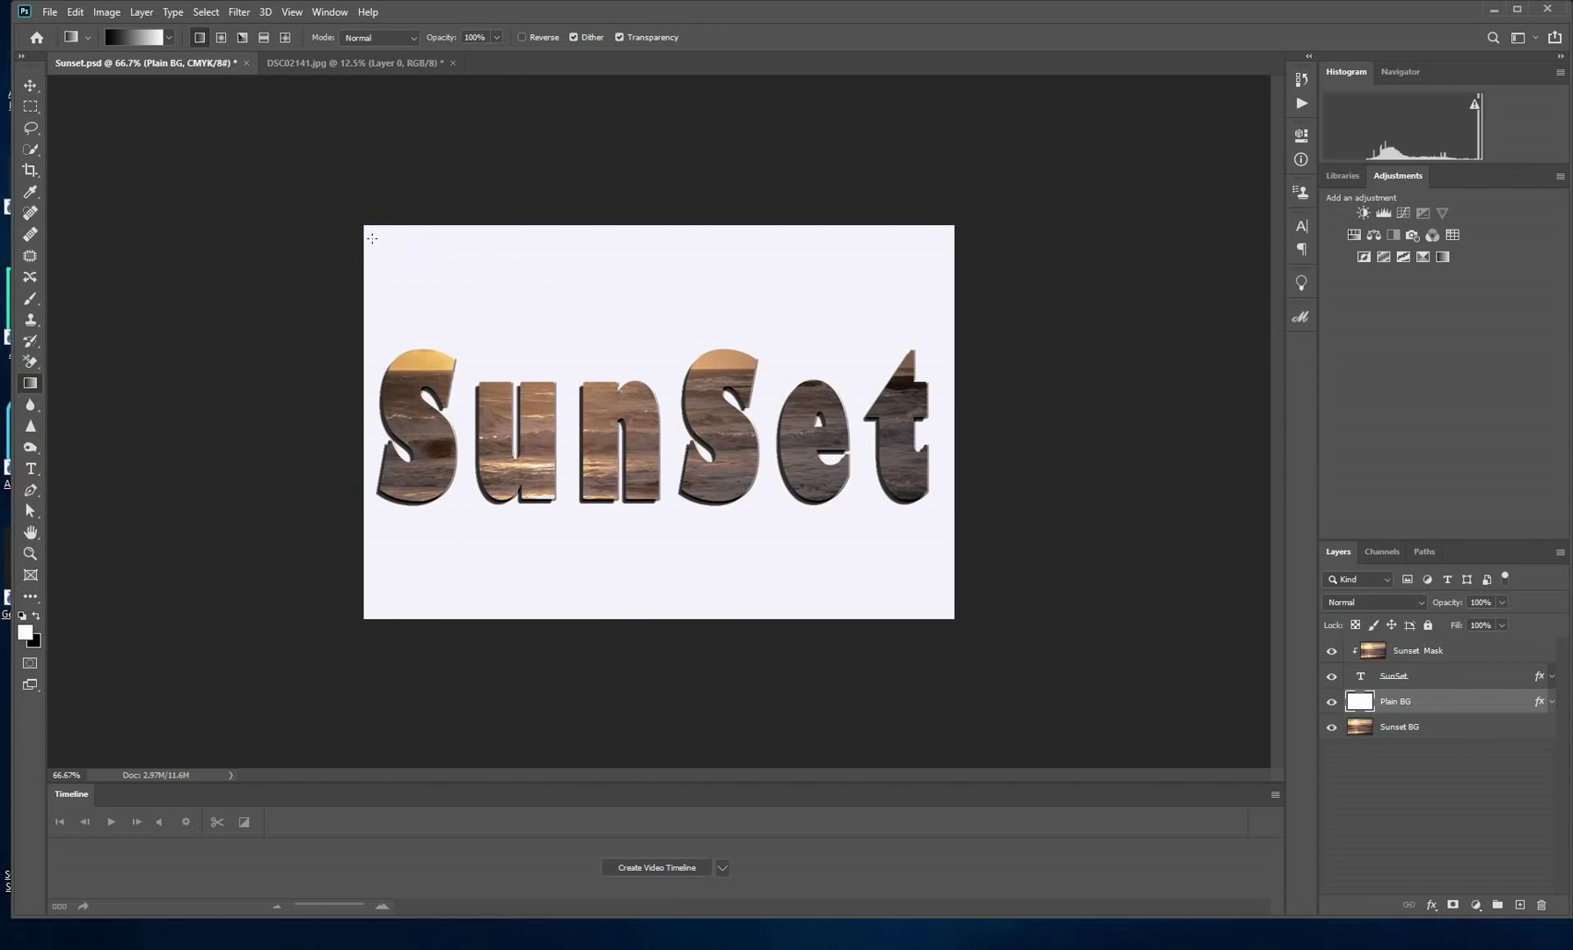
{"action": "left_click_drag", "start_coordinate": [372, 239], "coordinate": [942, 609]}
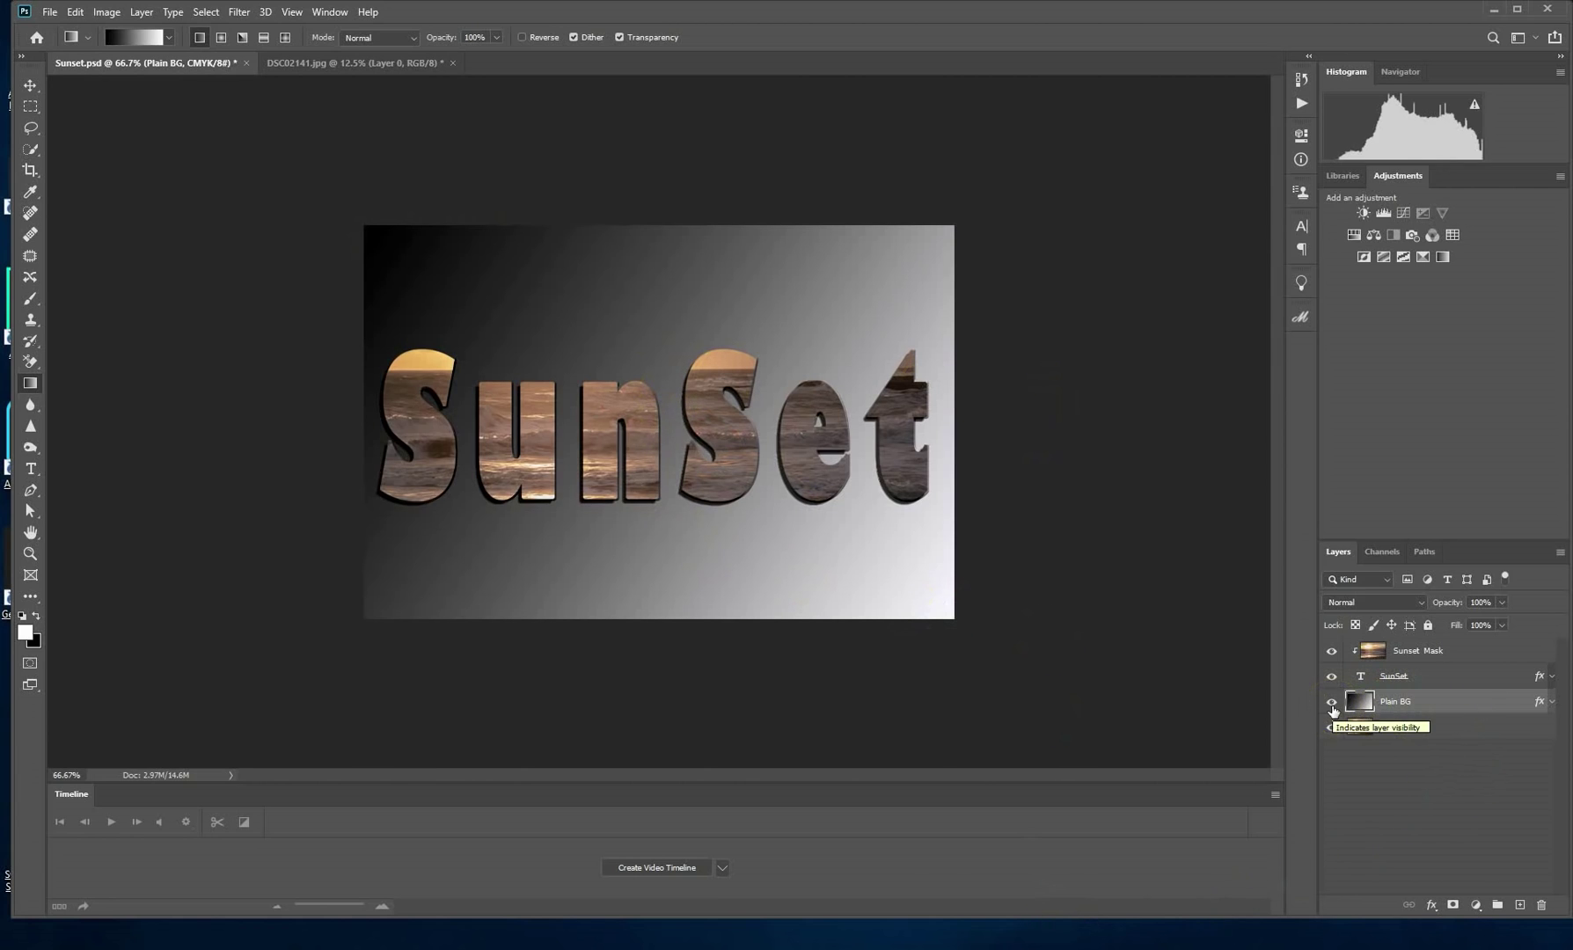
{"action": "left_click", "coordinate": [1332, 704]}
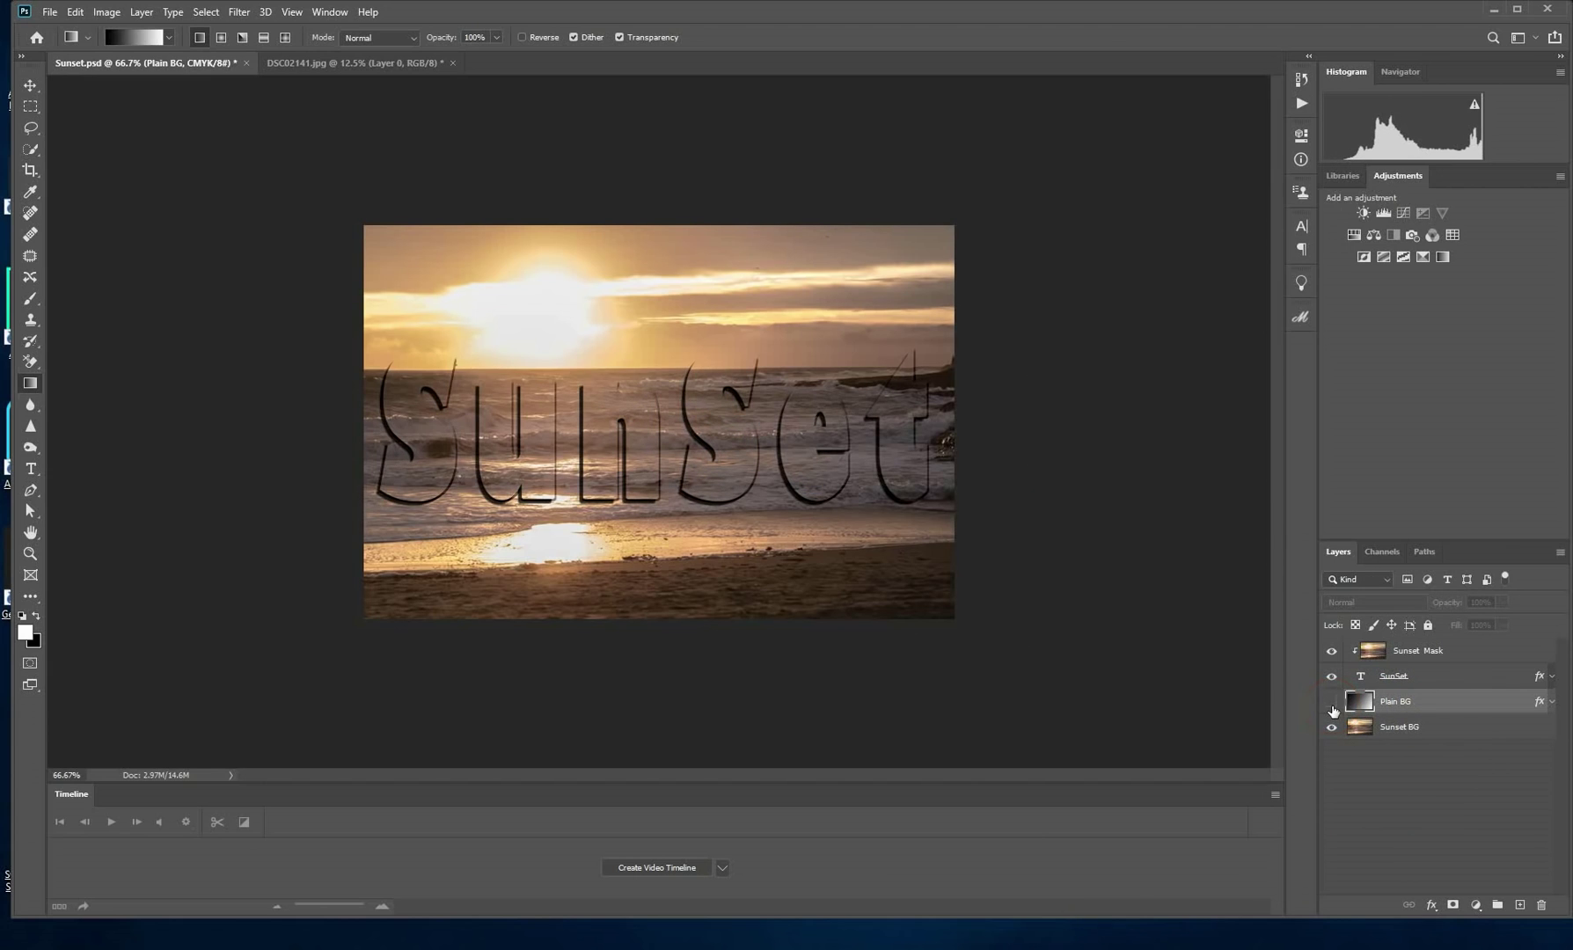
{"action": "left_click", "coordinate": [1332, 704]}
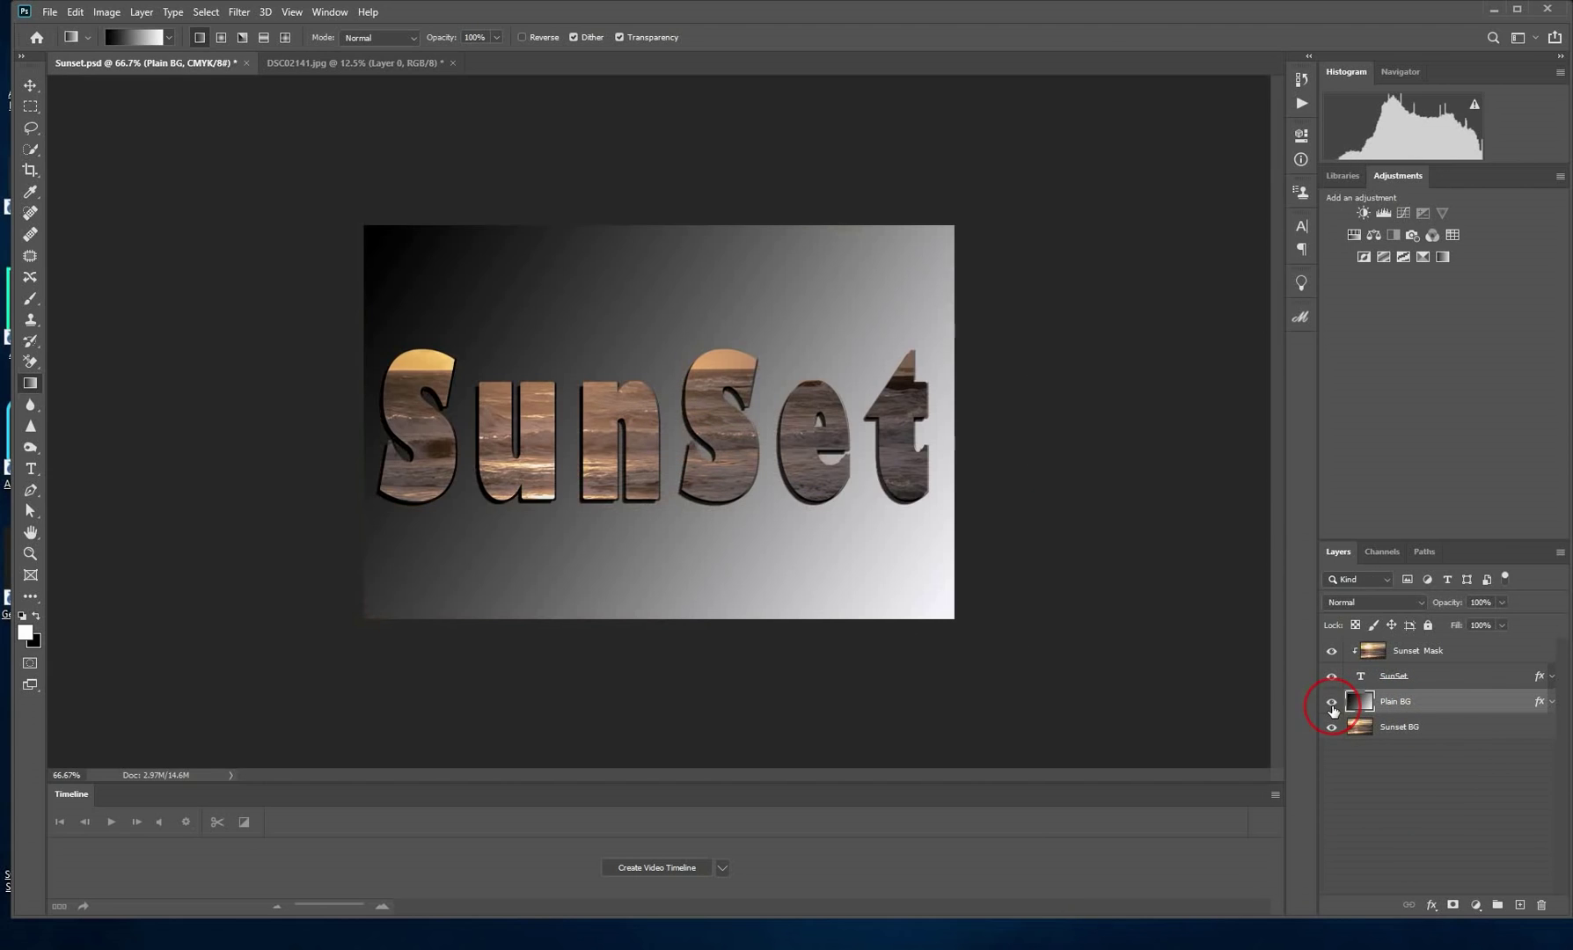